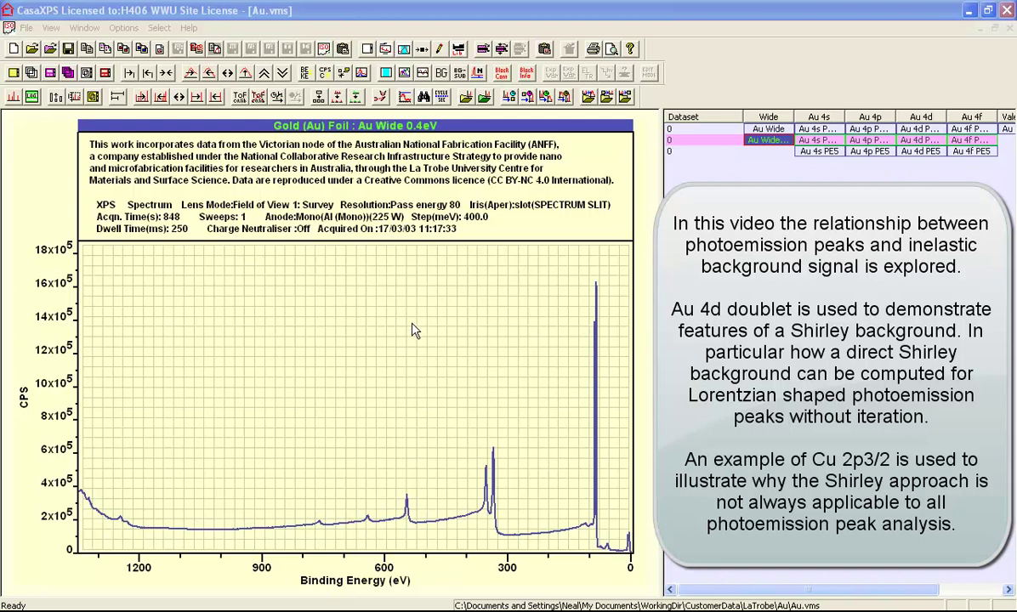
- Zoom the Au Wide survey onto the Au 4d doublet between about 430 and 290 eV
left_click_drag(454, 429, 513, 549)
left_click(507, 534)
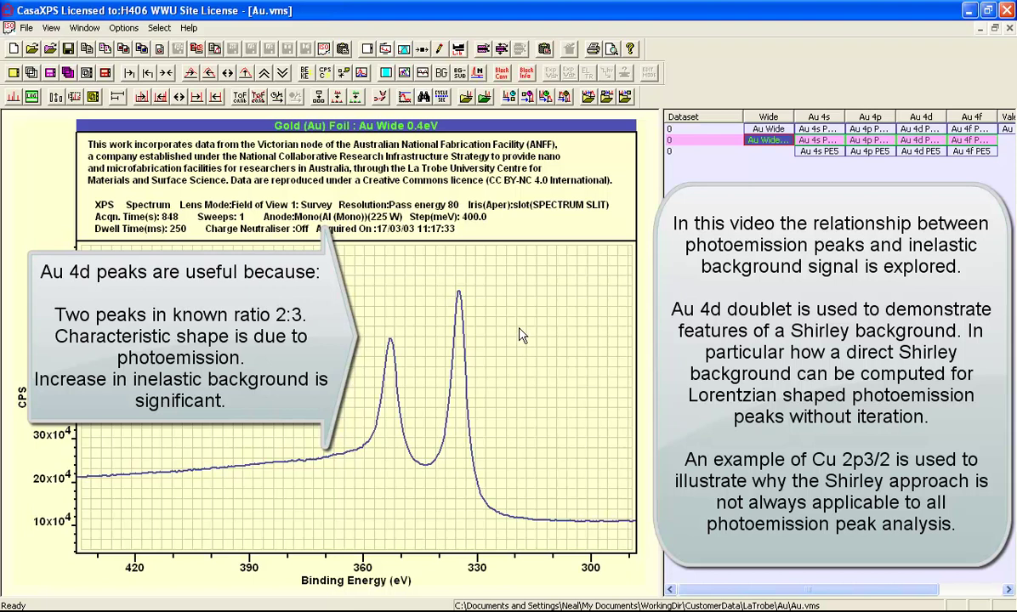
- Display the Au 4d PE5 spectrum and place the Quantification Parameters dialog beside the plot
left_click(910, 153)
double_click(910, 157)
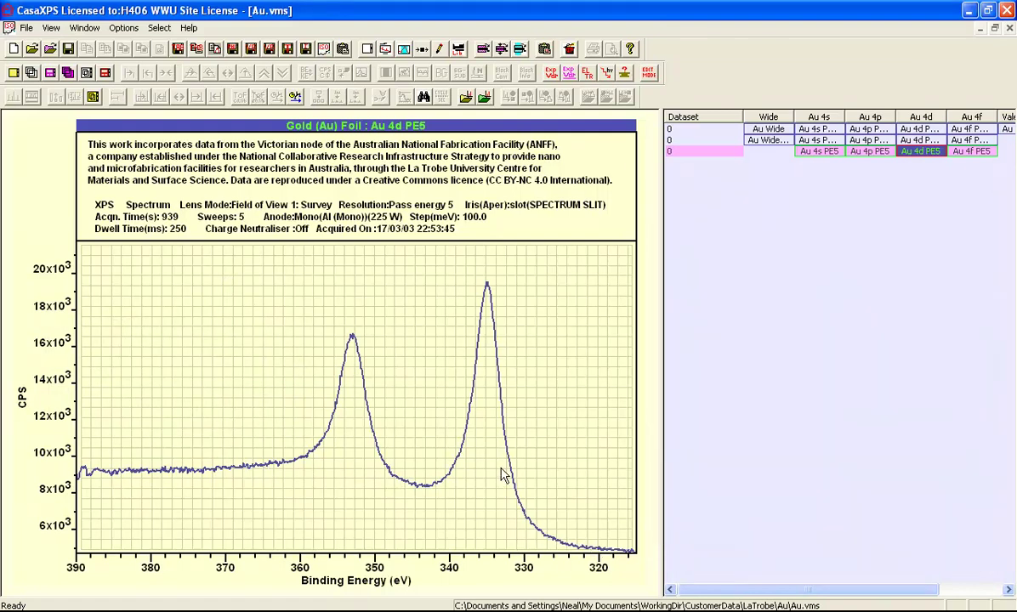
left_click(404, 49)
left_click_drag(435, 72, 771, 175)
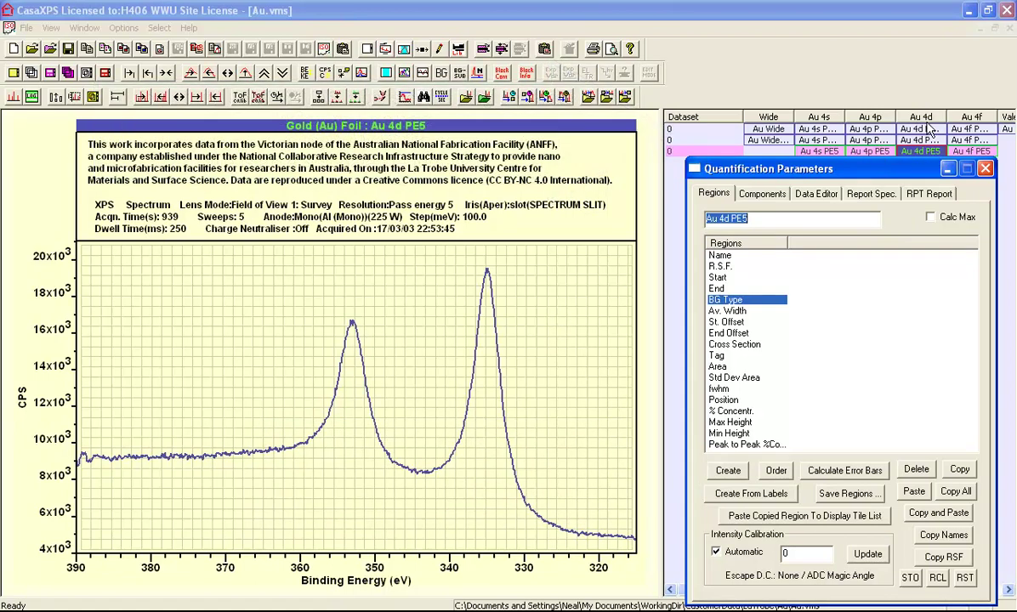
- Create an Au 4d region with R.S.F. 19.8 and a Shirley background
left_click(719, 478)
left_click(814, 267)
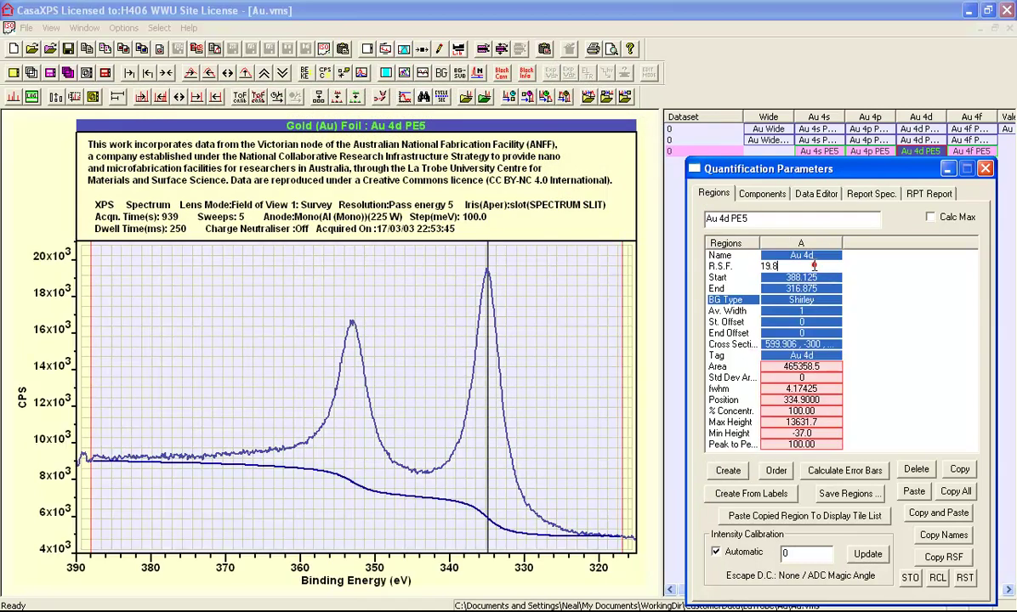
double_click(814, 266)
left_click(803, 298)
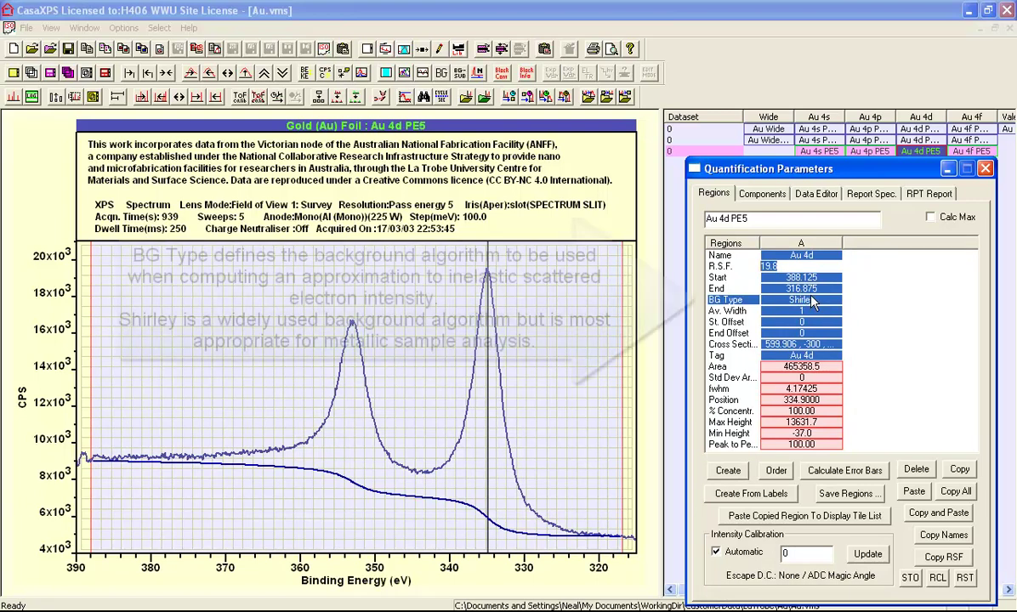
key("Return")
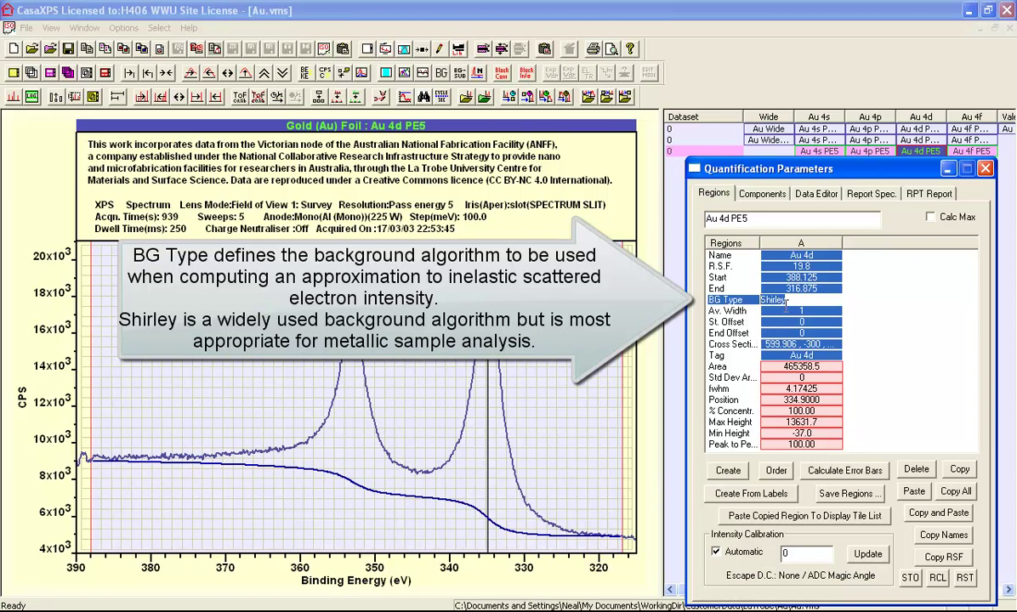
- Set the region limits to 373.187–316.362 eV and recommit the R.S.F. value
left_click_drag(621, 485, 625, 485)
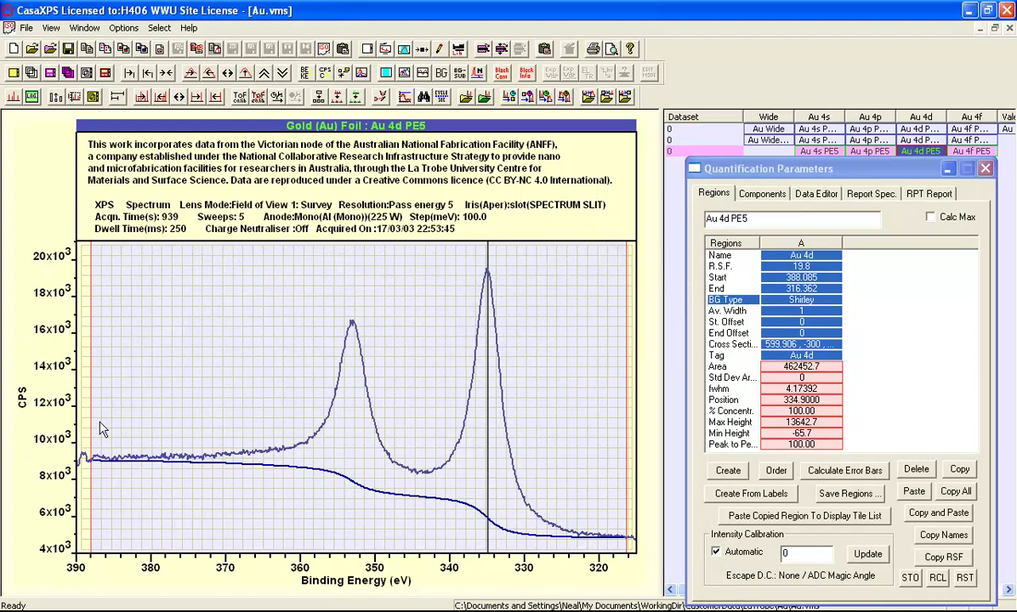
left_click_drag(202, 414, 201, 415)
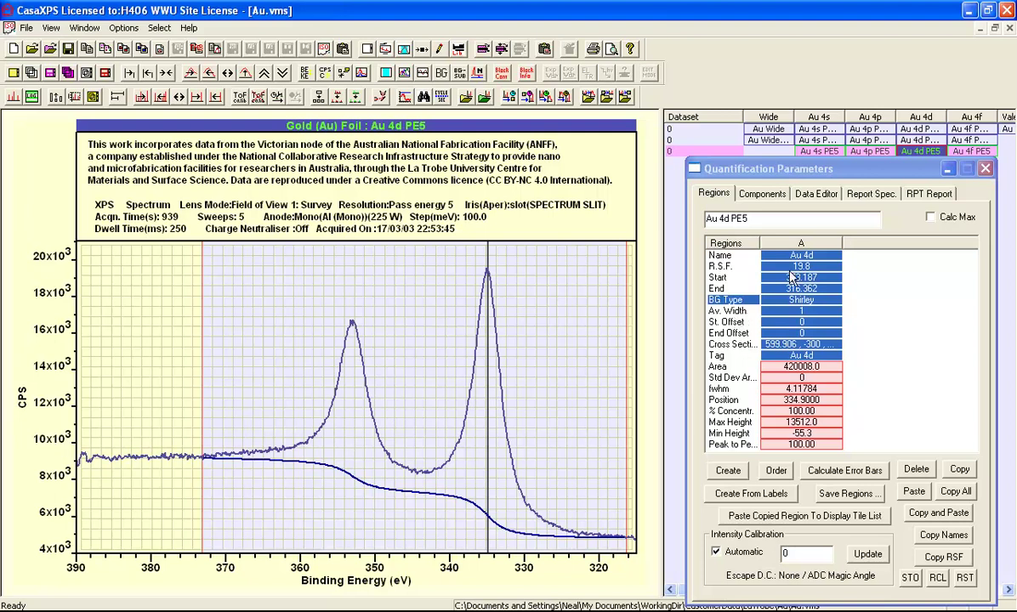
left_click(744, 266)
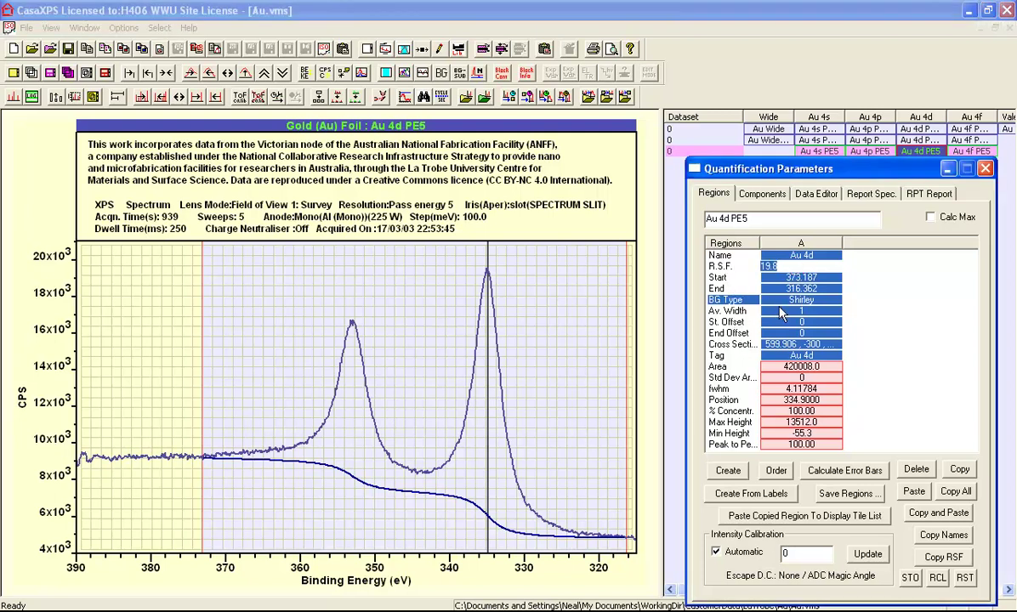
key("Return")
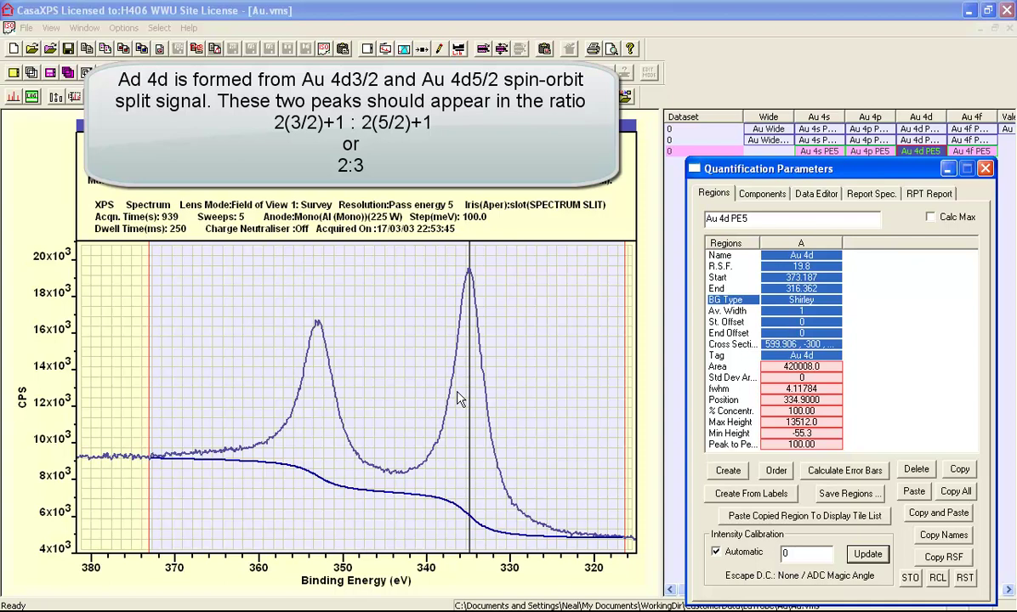
- Add components A and B and give both the LA(1,0) Lorentzian line shape
left_click(770, 195)
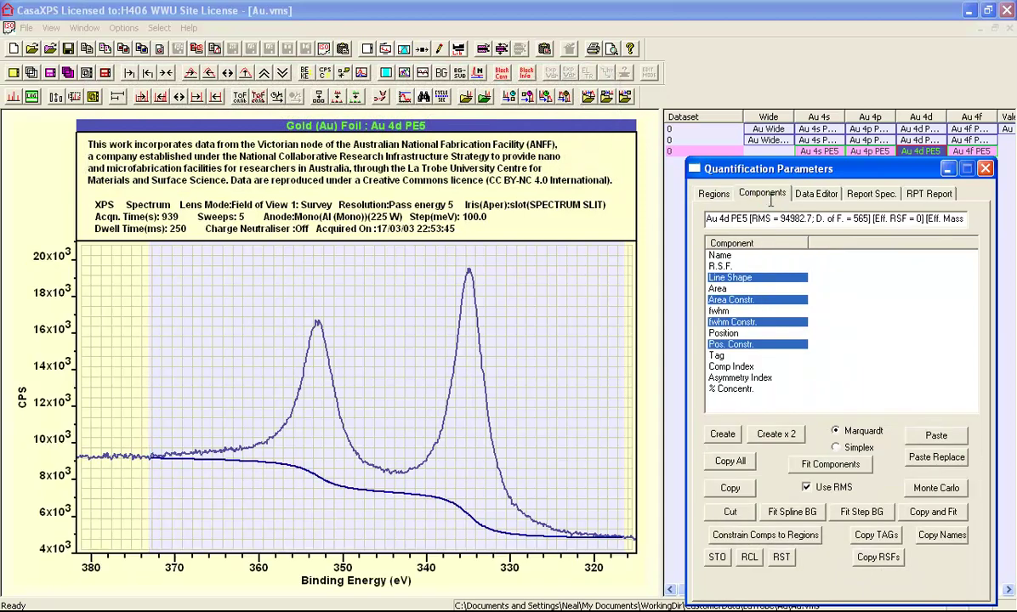
left_click(723, 434)
left_click(723, 434)
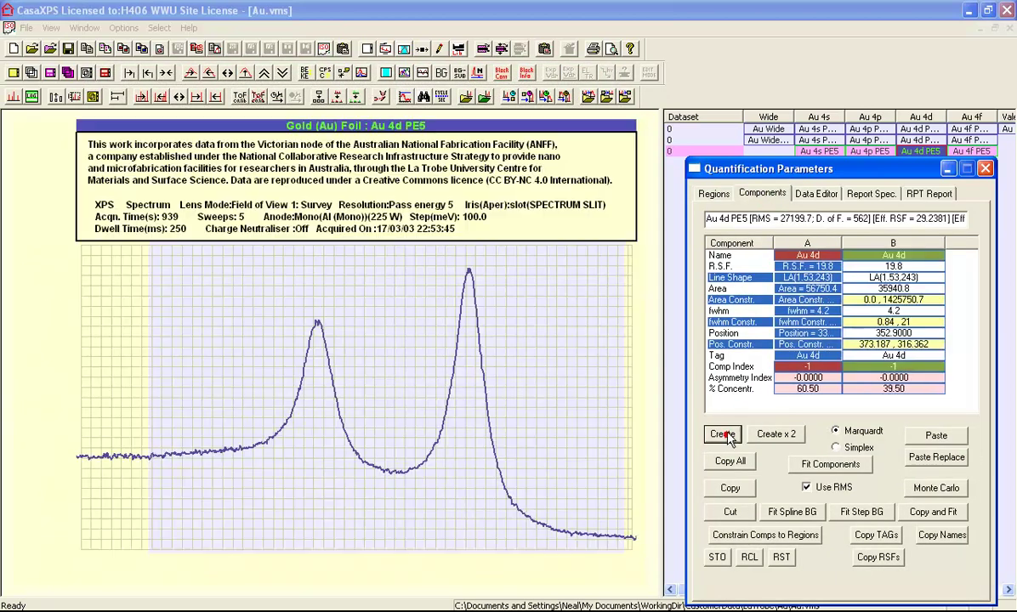
left_click(815, 277)
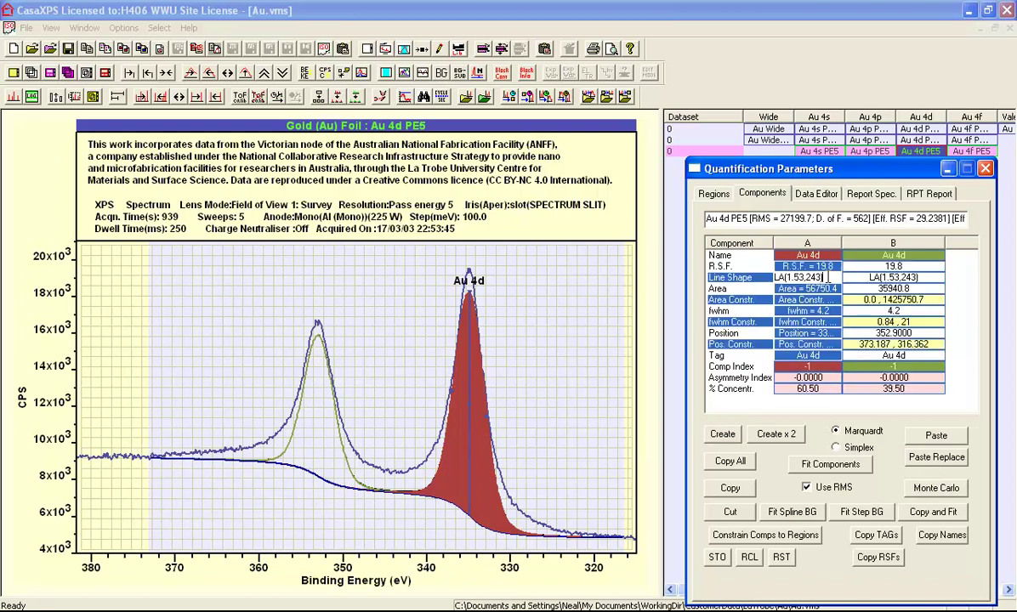
key("BackSpace")
key("BackSpace")
key("BackSpace")
key("BackSpace")
key("BackSpace")
key("BackSpace")
key("BackSpace")
key("BackSpace")
key("BackSpace")
key("BackSpace")
key("BackSpace")
key("BackSpace")
type("la(1,0")
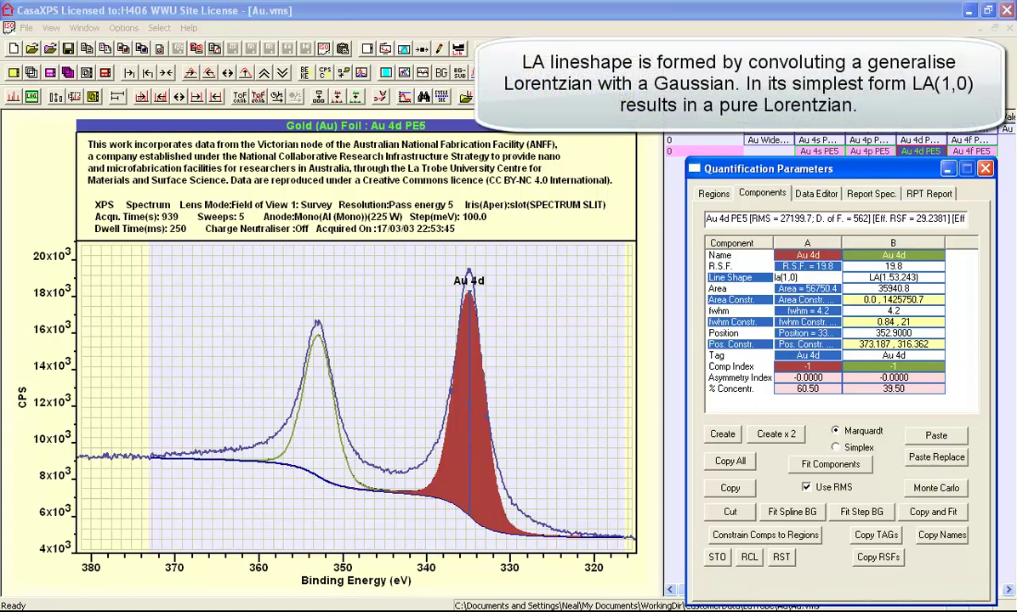
type(")")
key("Return")
left_click(808, 411)
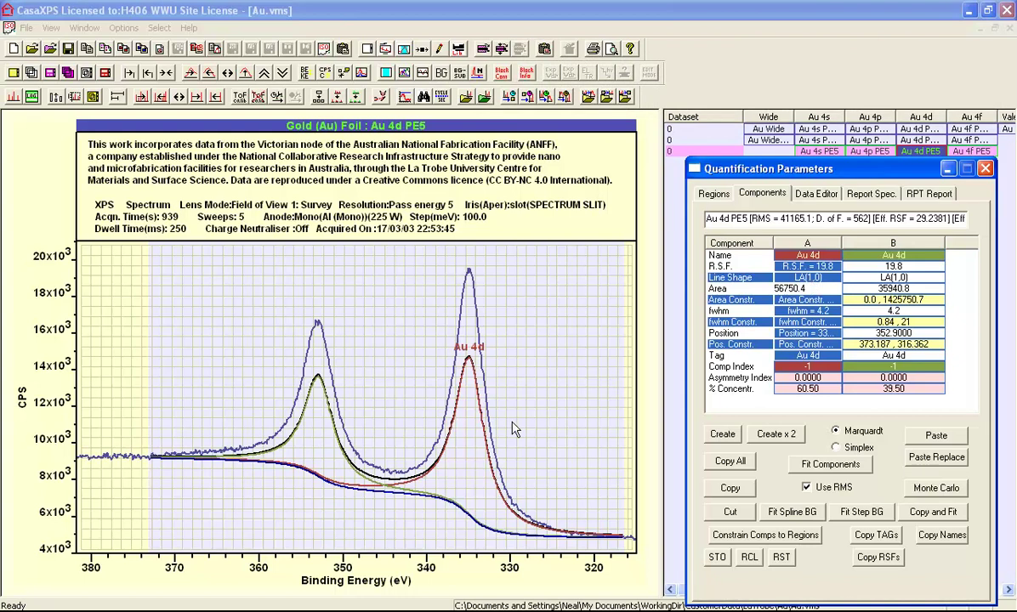
- Fit the two peaks, show residuals, and adjust the low-energy background end offset
left_click(848, 469)
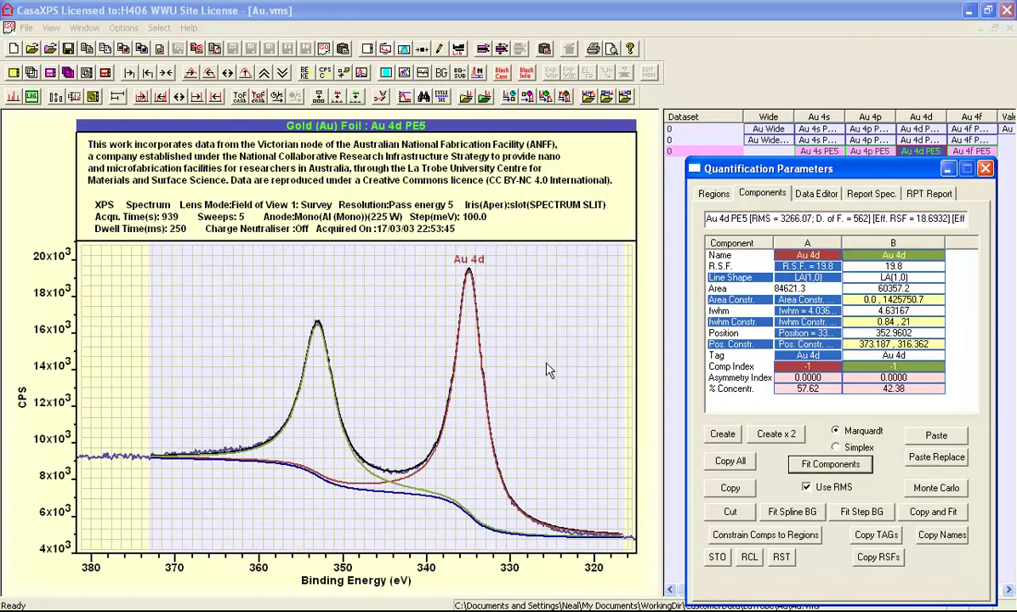
left_click(424, 73)
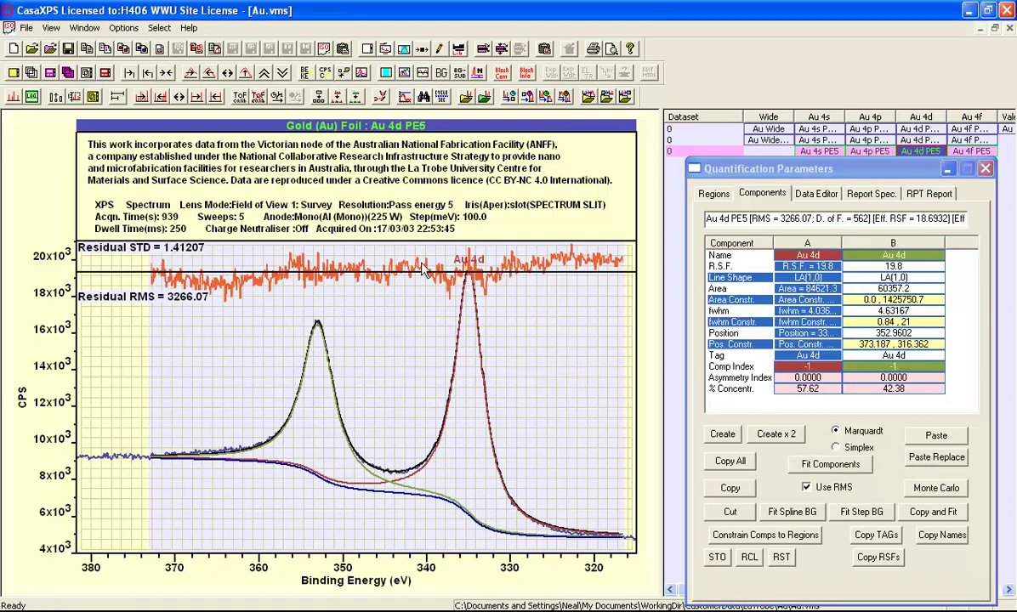
left_click_drag(110, 434, 640, 554)
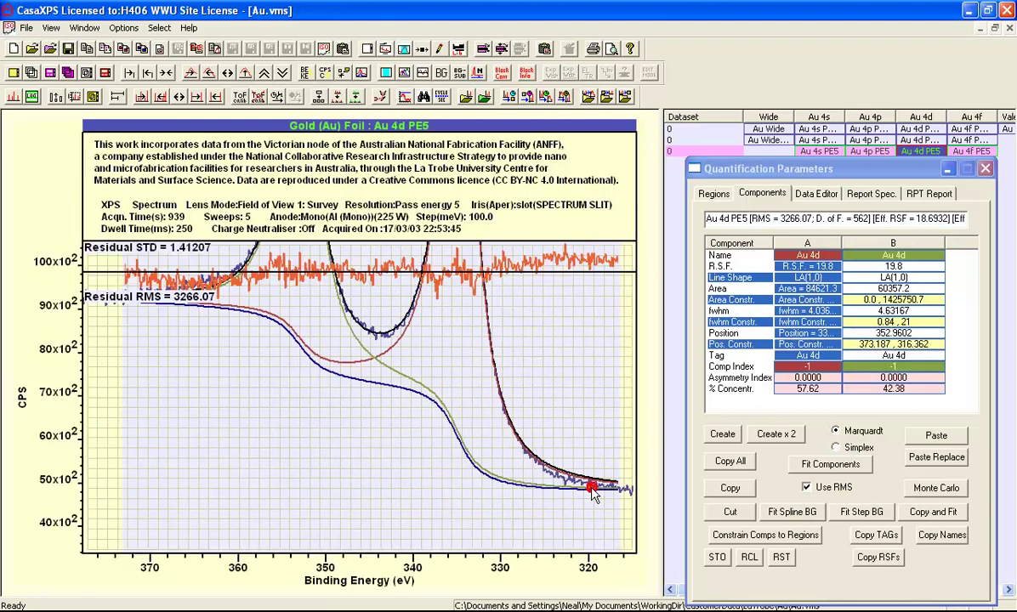
left_click_drag(594, 496, 613, 513)
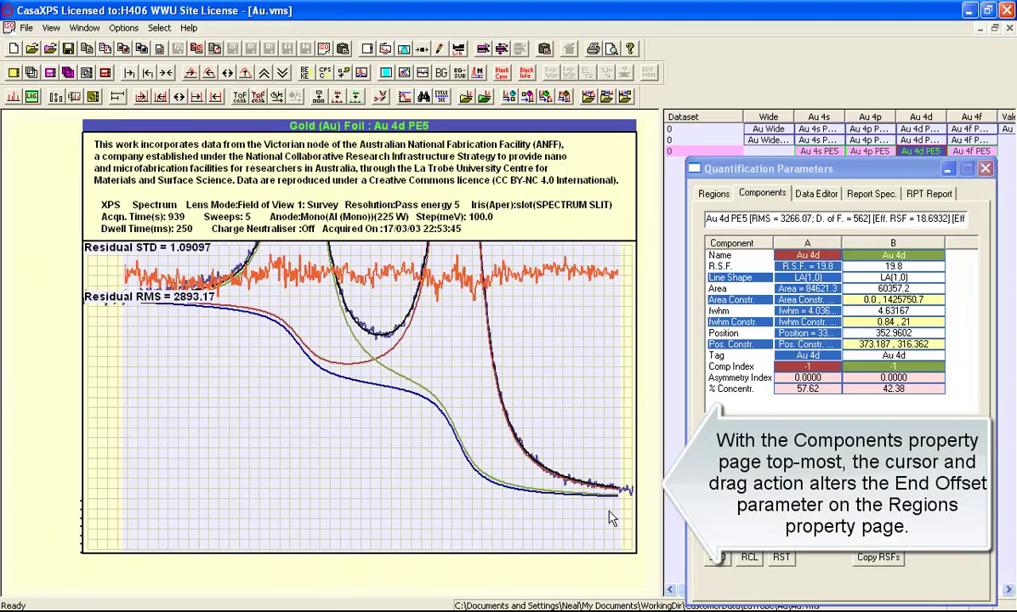
left_click(245, 75)
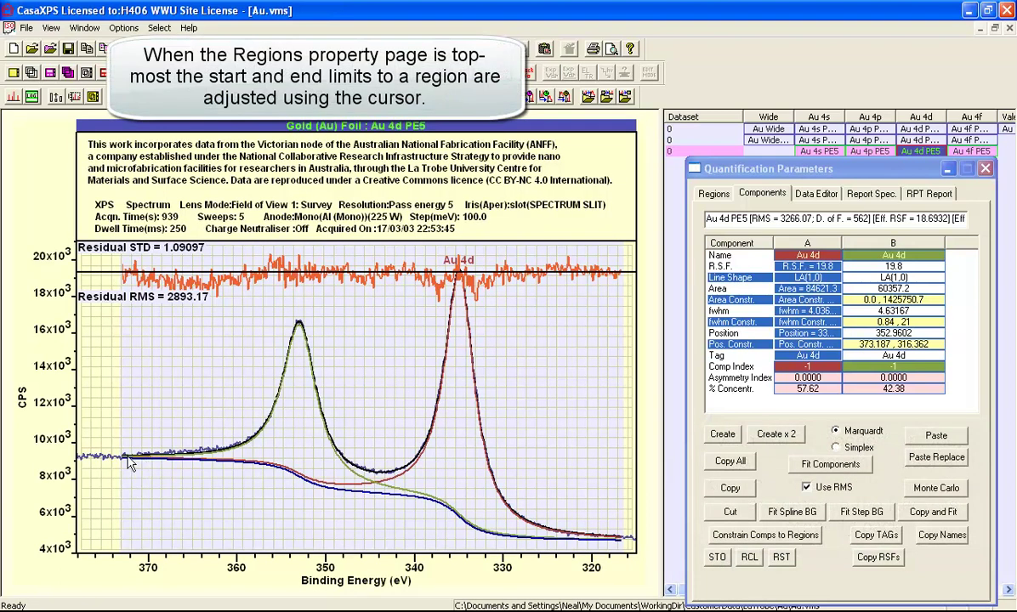
- Move the region start to about 371.8 eV and refit the components
left_click(713, 194)
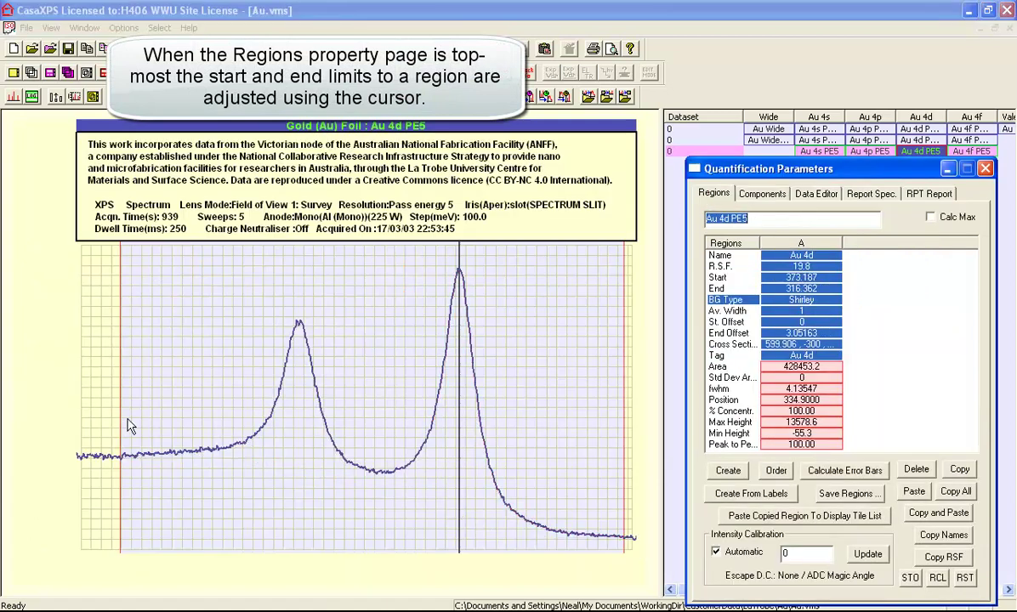
left_click_drag(121, 426, 133, 415)
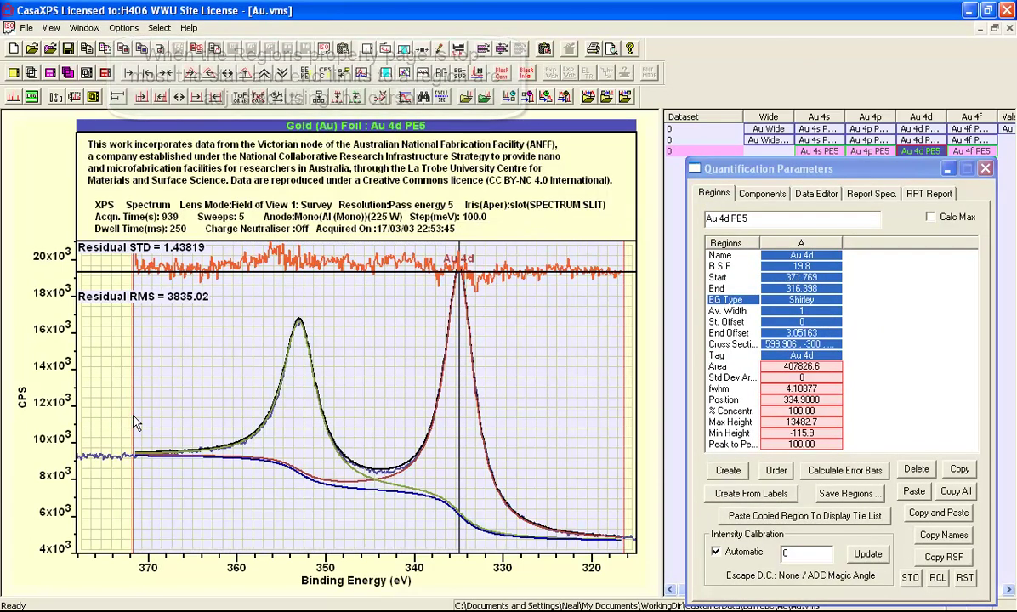
left_click(748, 196)
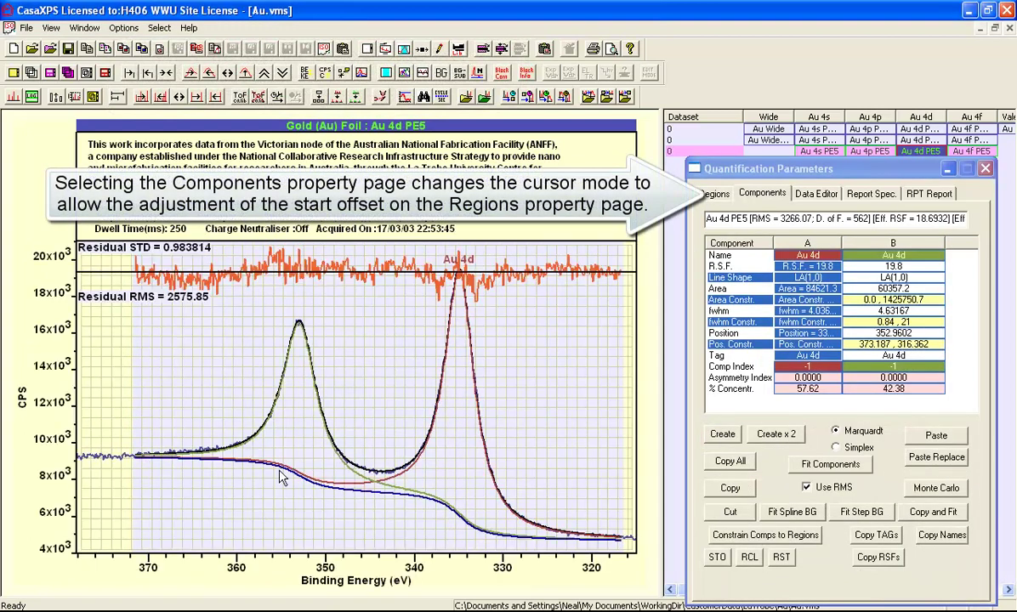
left_click(804, 464)
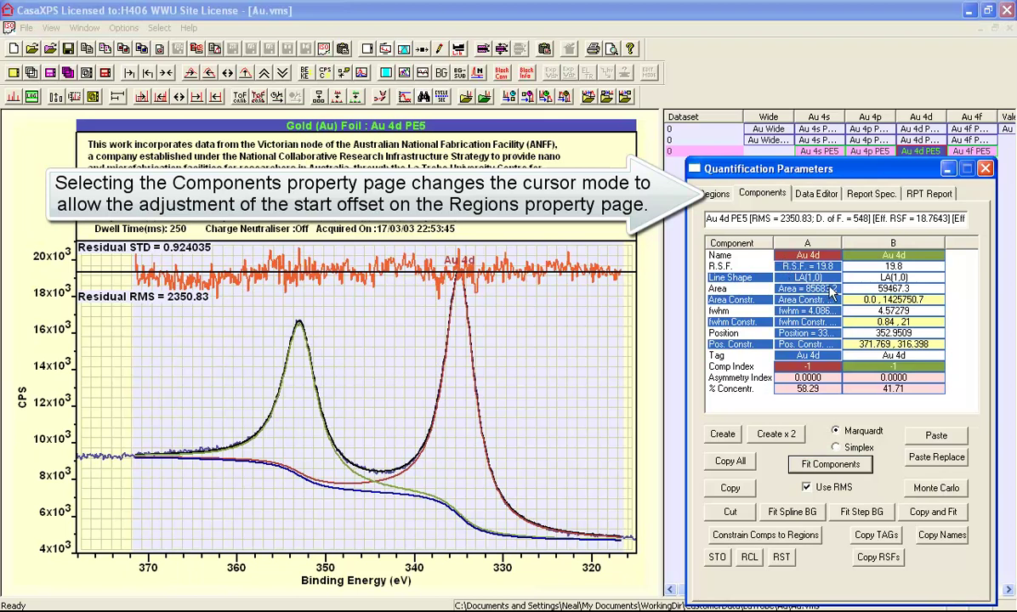
left_click(714, 194)
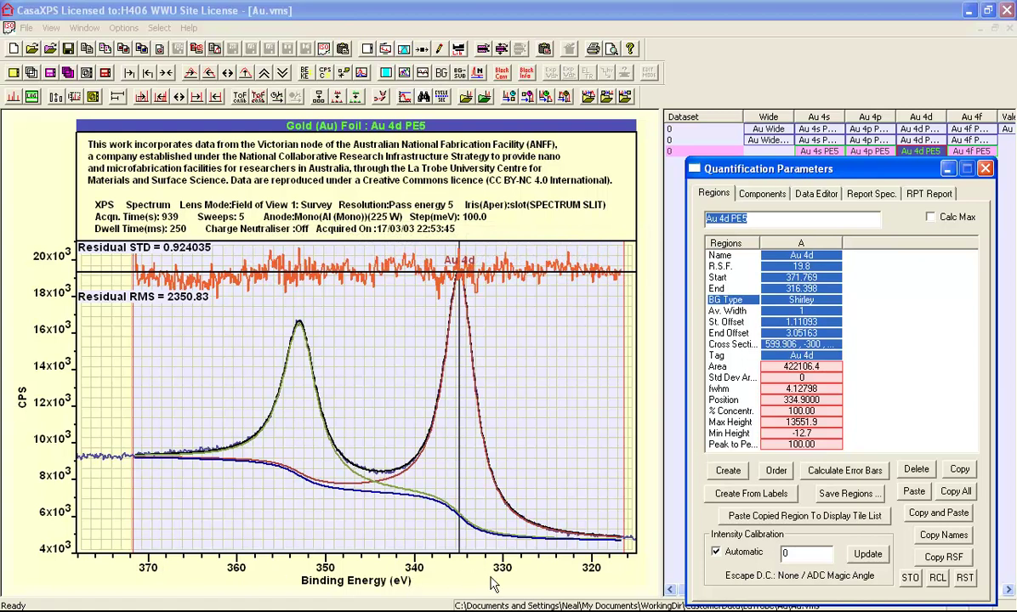
left_click(640, 229)
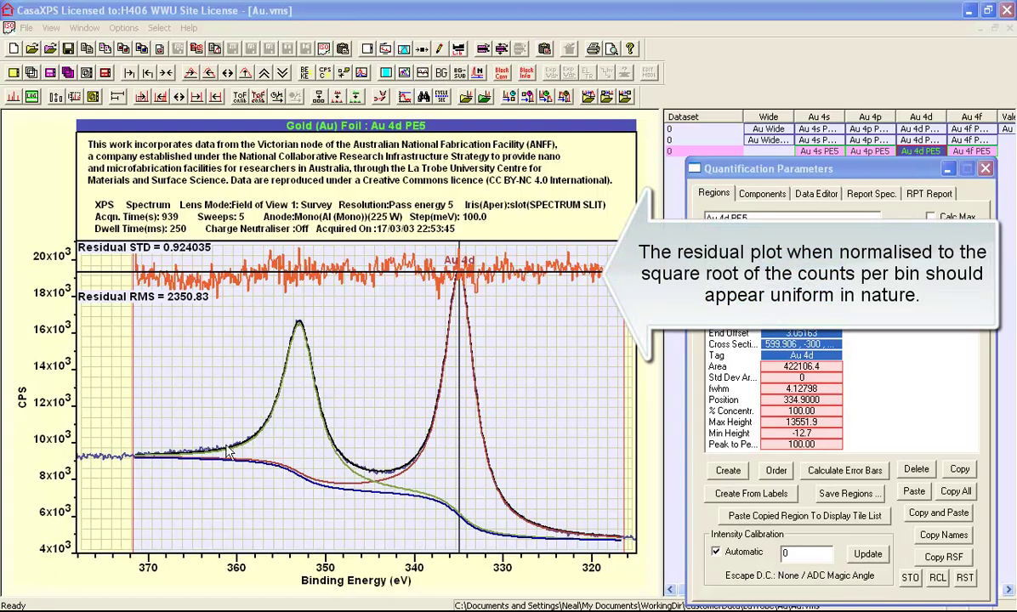
- Add a component summary table to the plot and update the peak ratio to 0.69
left_click(440, 49)
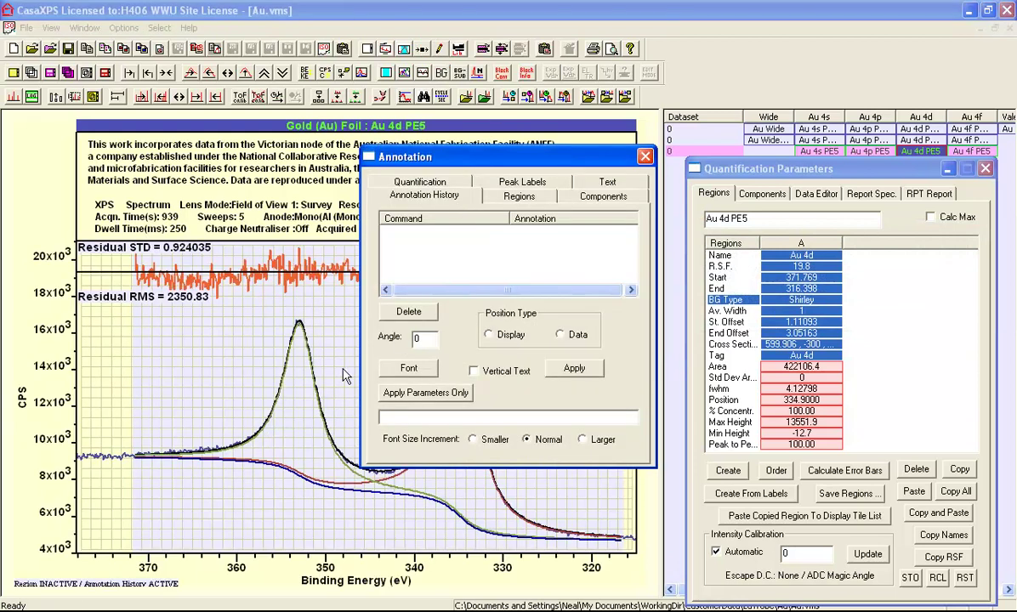
mouse_move(447, 159)
left_mouse_down()
mouse_move(544, 204)
mouse_move(725, 213)
left_mouse_up()
left_click(859, 249)
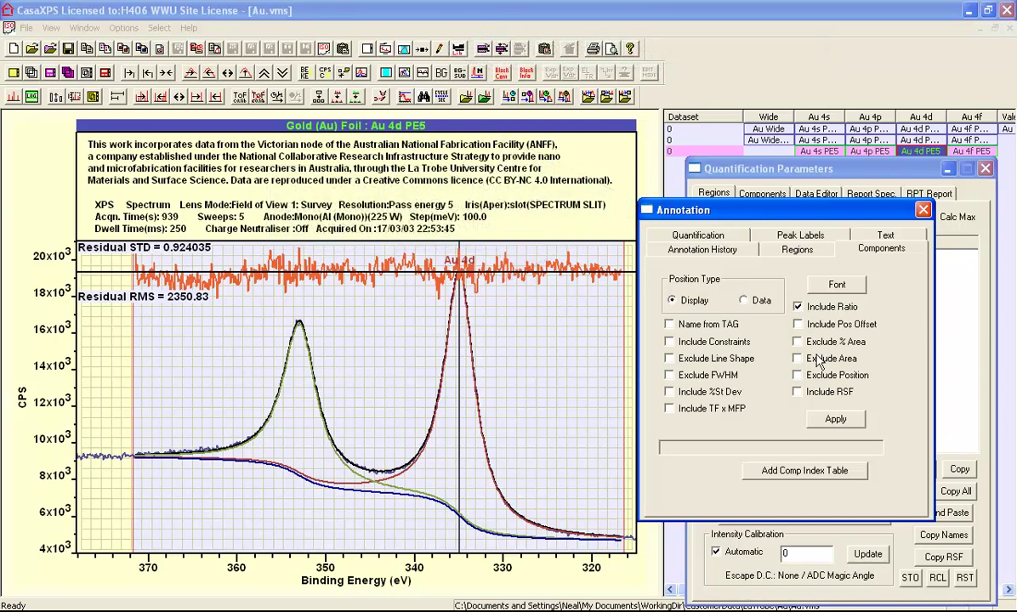
left_click(836, 420)
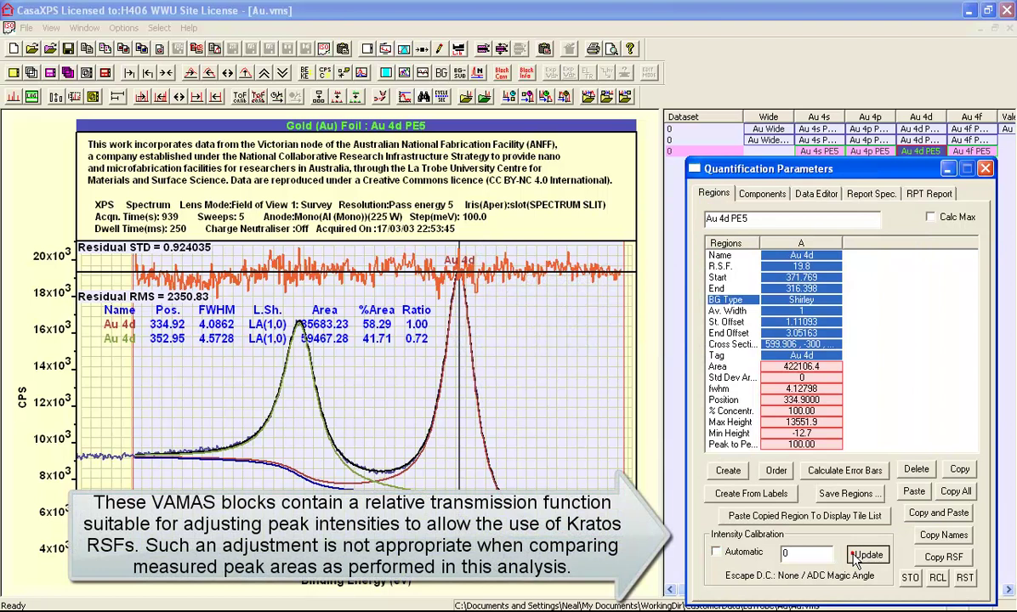
left_click(854, 558)
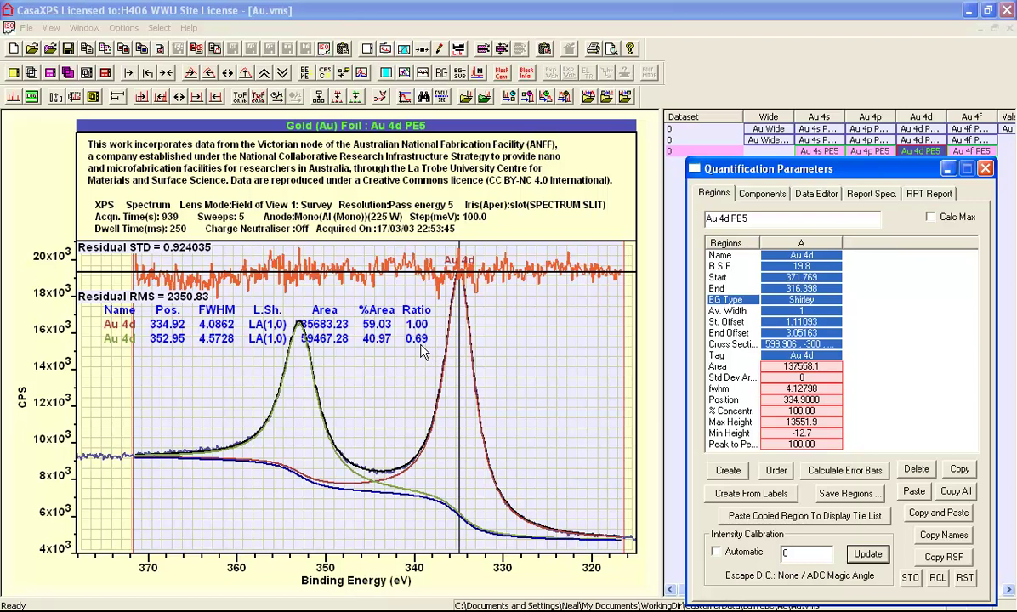
left_click(763, 192)
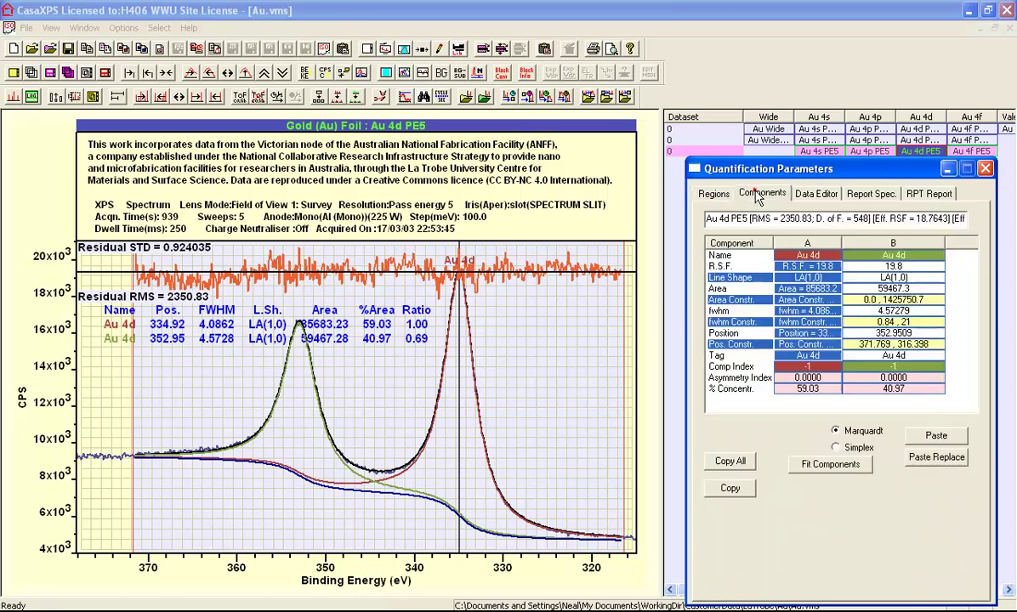
- Set component B's area constraint to a*0.67
left_click(915, 300)
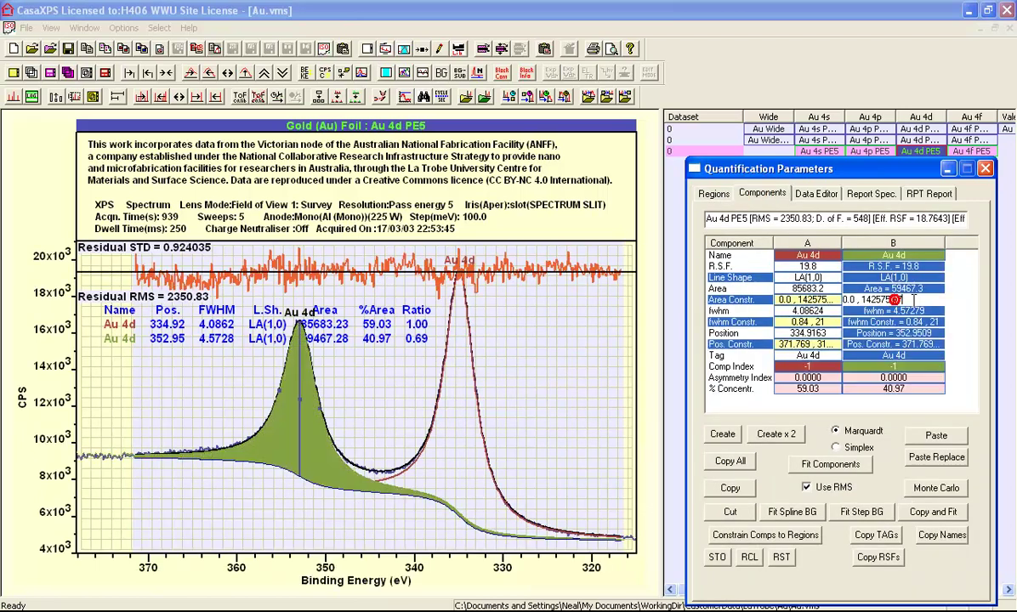
double_click(859, 298)
type("a*0")
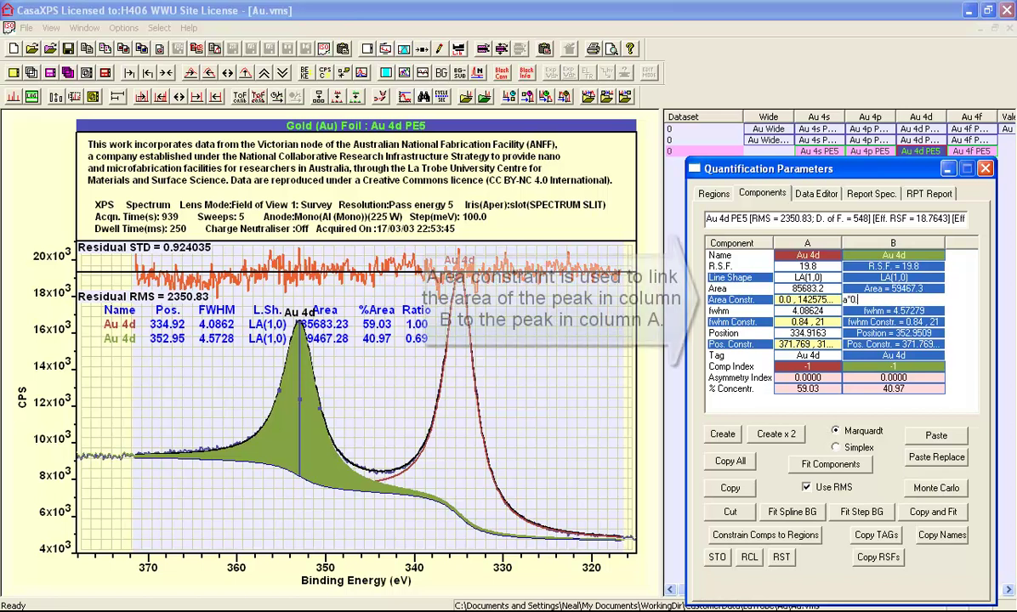
type(".67")
key("Return")
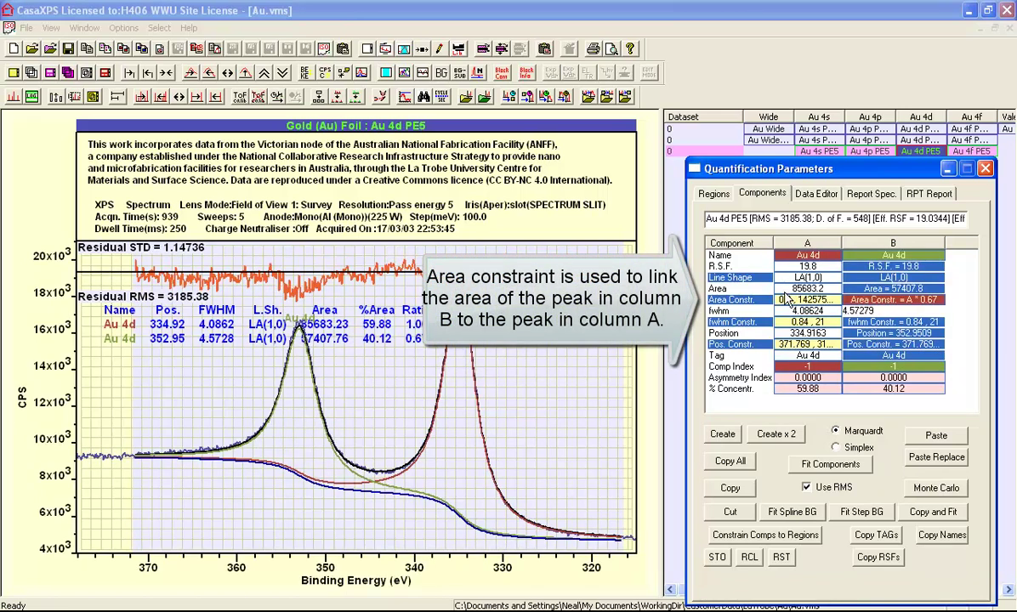
- Refit the Au 4d doublet with the 0.67 area constraint applied
left_click(842, 463)
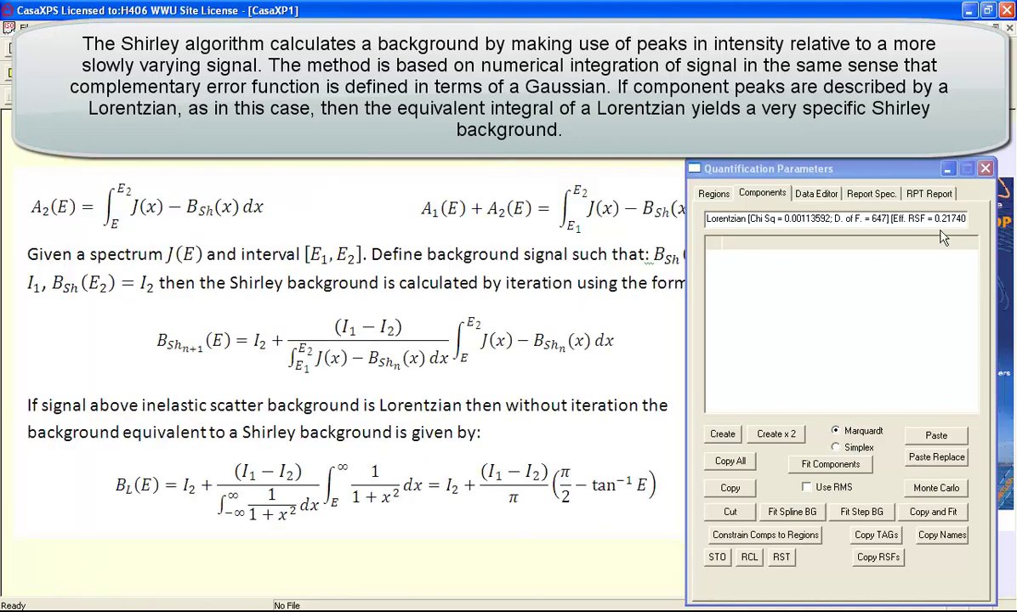
left_click(949, 170)
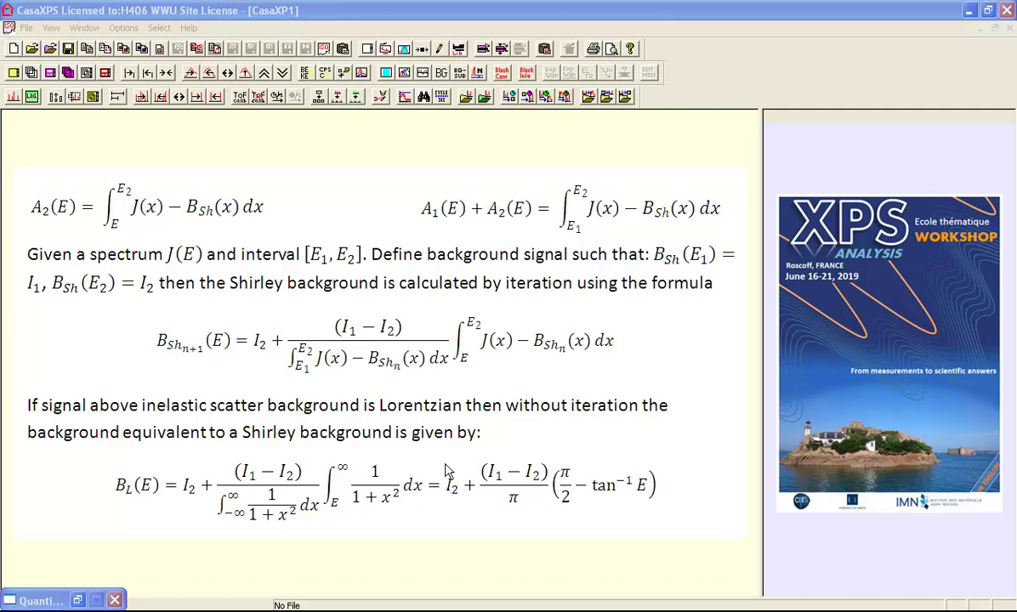
- Switch to the lorentzian-atan-pk.vms spectrum with its arctangent background
left_click(85, 27)
left_click(90, 119)
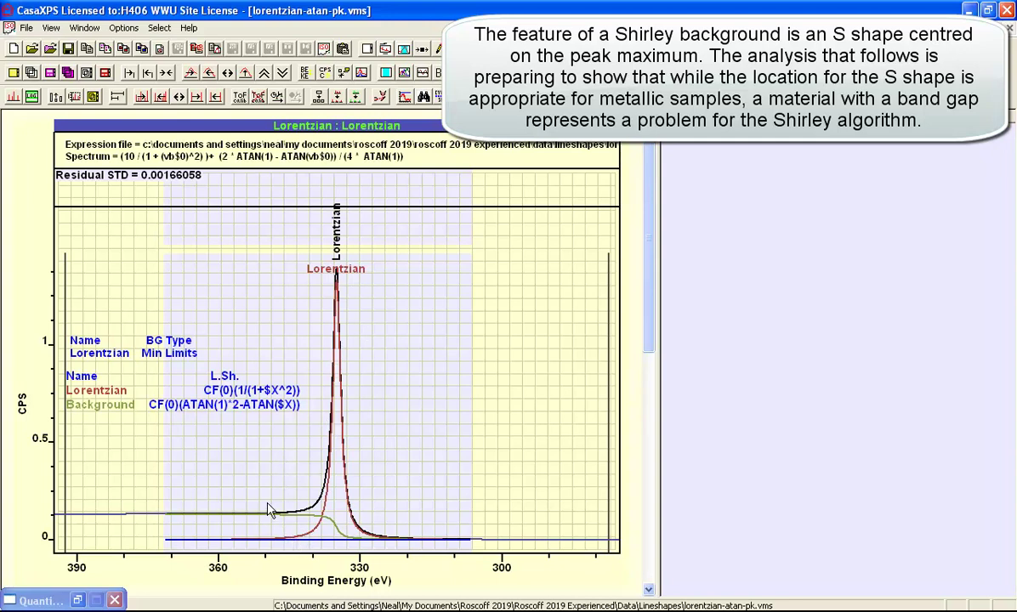
- Restore Quantification Parameters and widen column A to show the Lorentzian and background entries
left_click(76, 601)
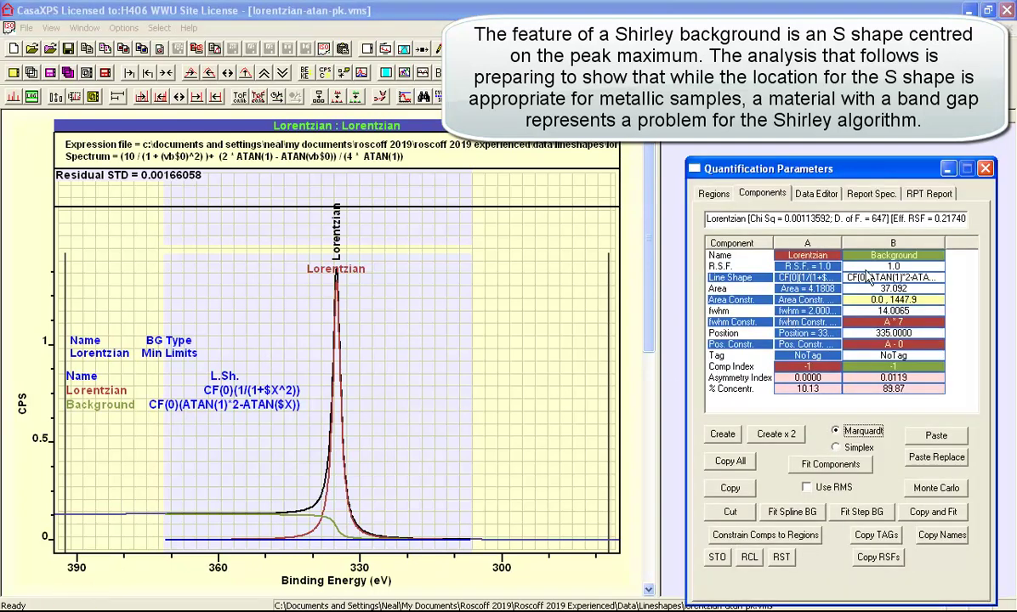
double_click(791, 242)
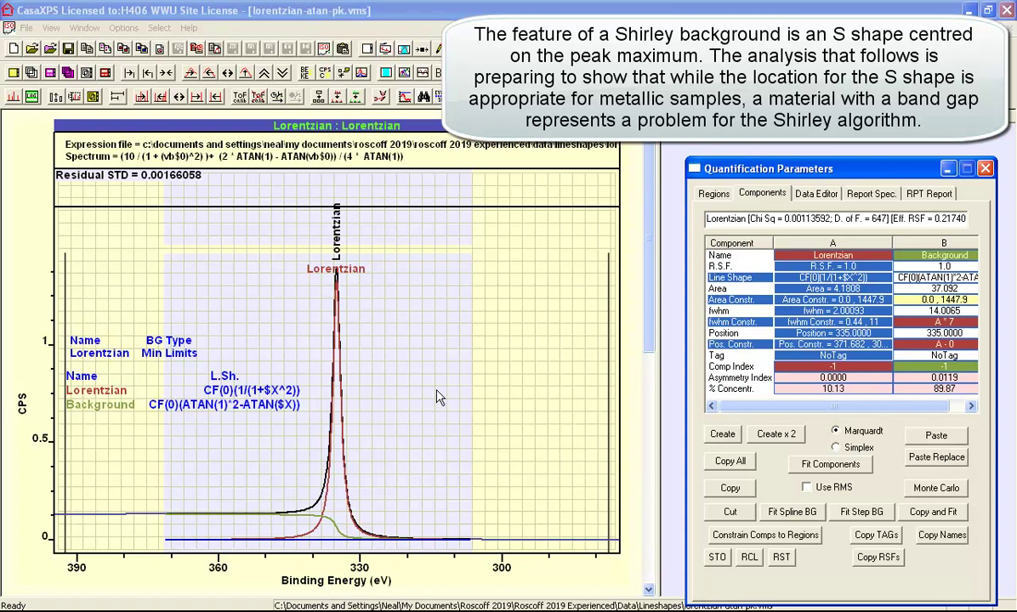
- Copy all Lorentzian and Background fit components and switch back to the Au.vms window
left_click(779, 322)
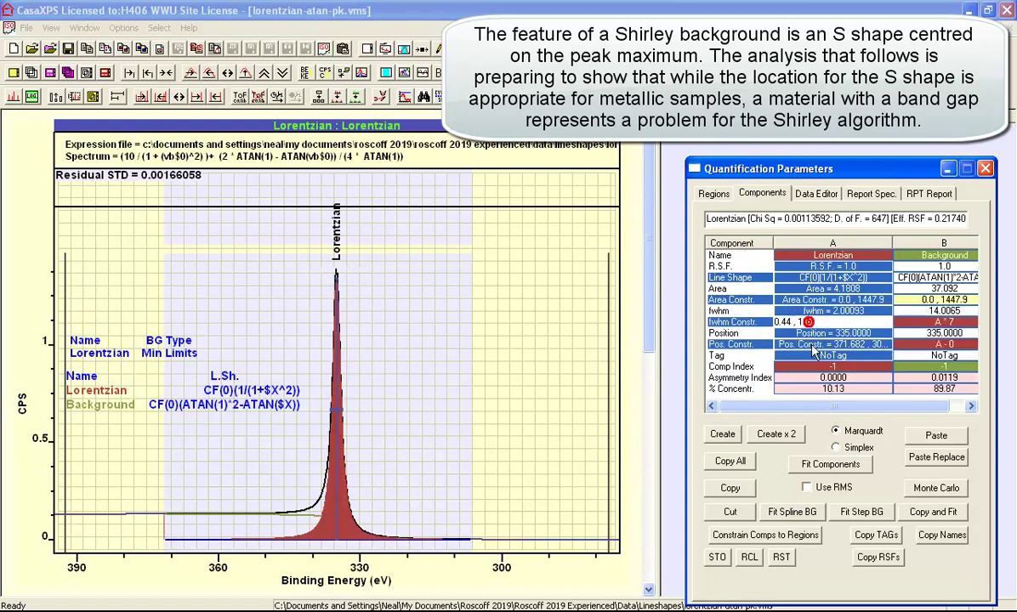
left_click(730, 462)
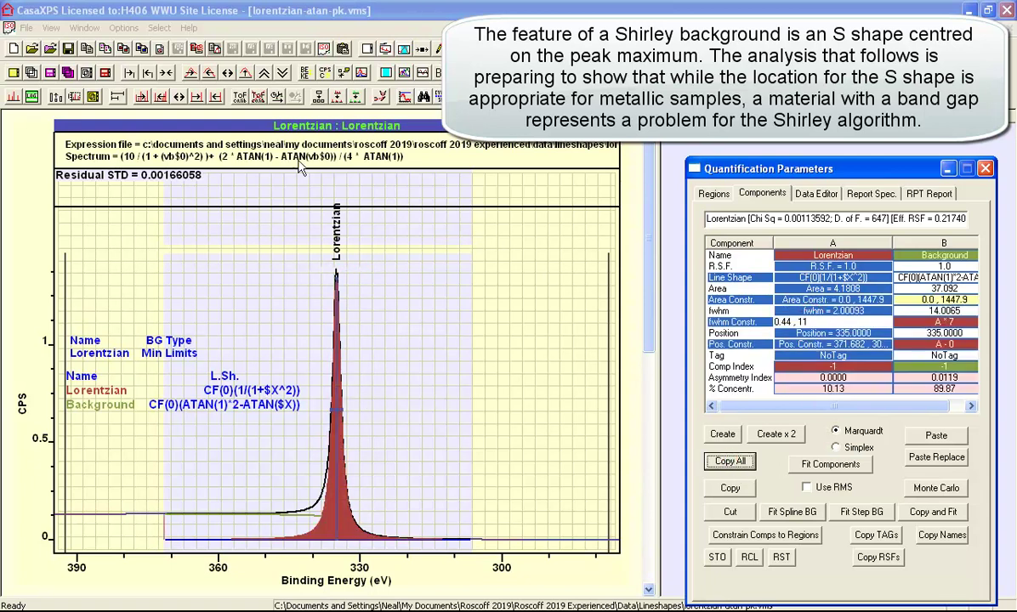
left_click(91, 29)
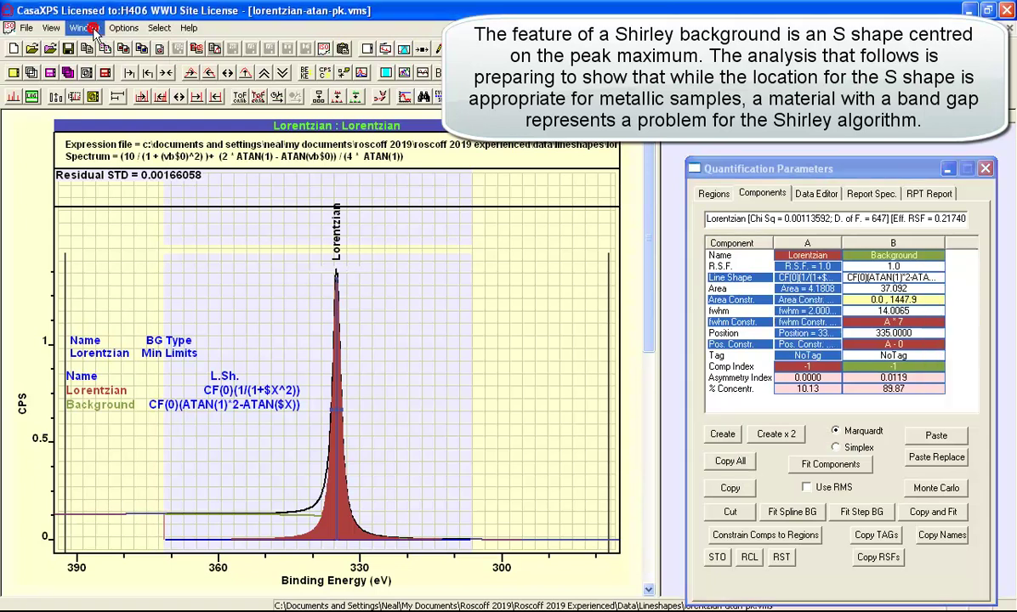
left_click(97, 134)
- Duplicate the fitted Au 4d PE5 block into a new row and display the copy
left_click(948, 168)
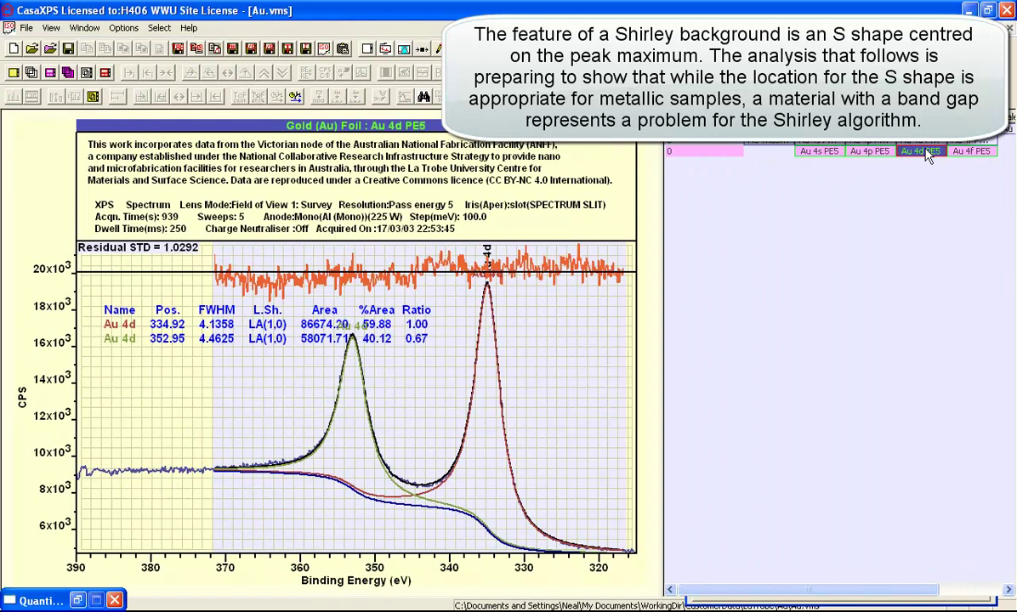
left_click(925, 151)
key("ctrl+c")
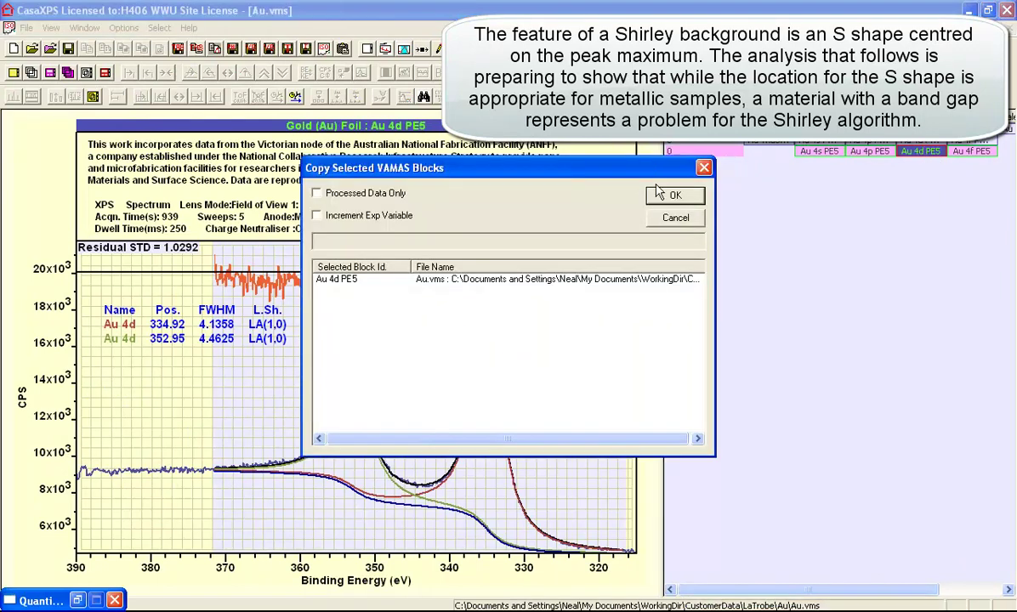
left_click(663, 201)
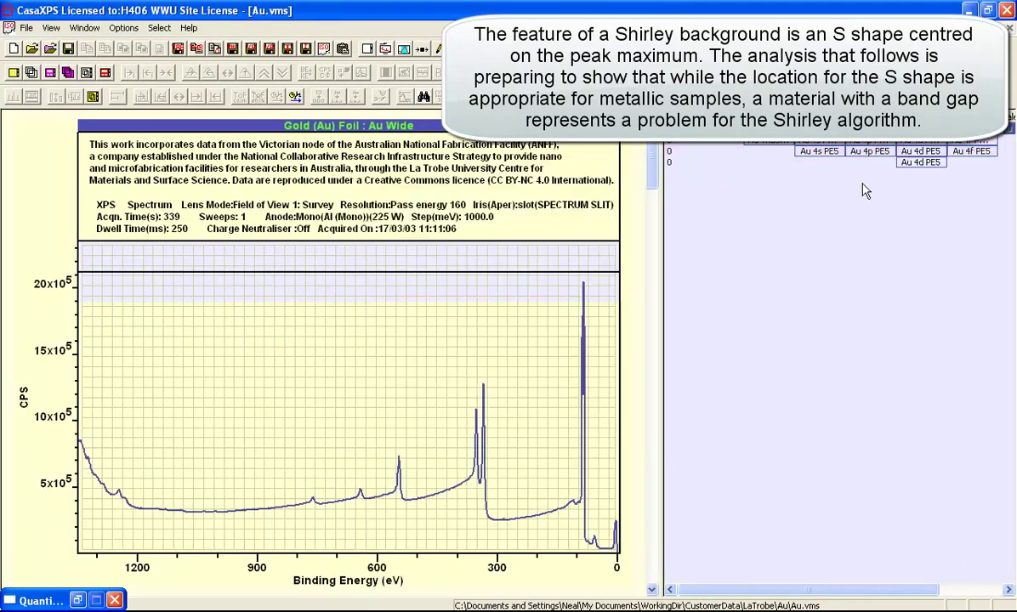
left_click(922, 163)
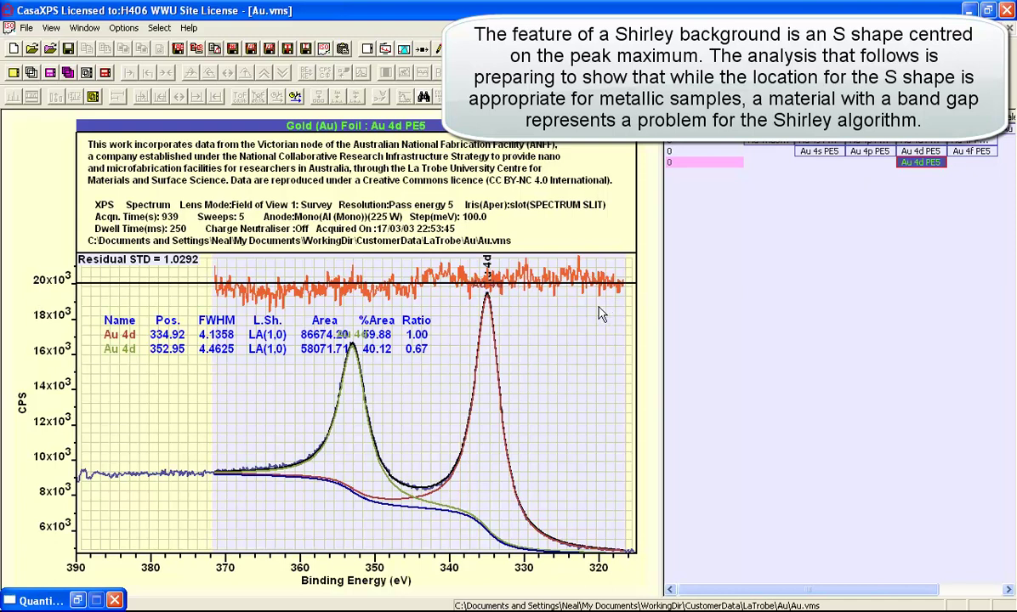
- Change the copied Au 4d region's background type from Shirley to Min Limits
left_click(404, 50)
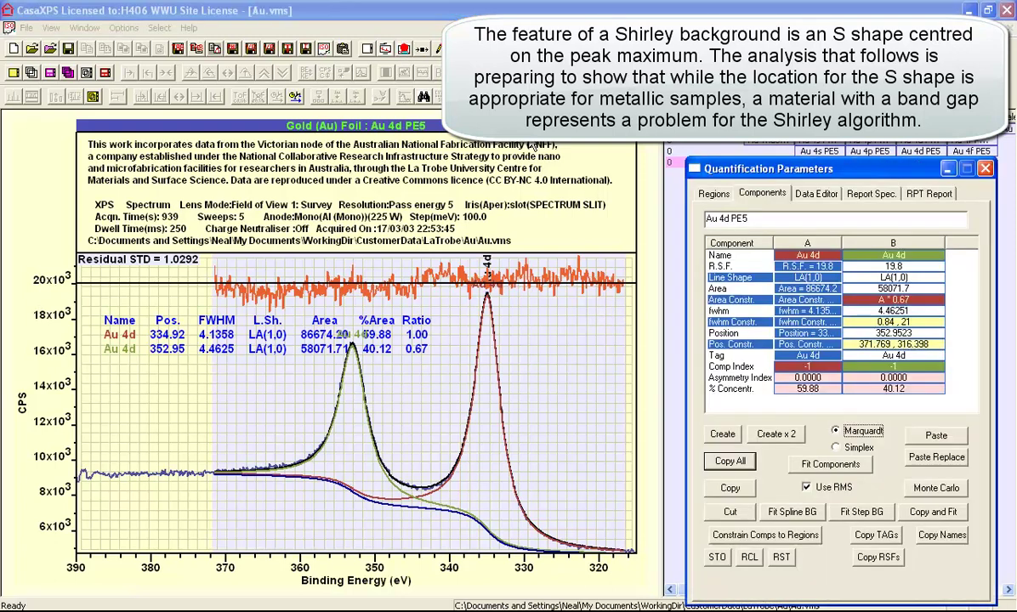
left_click(714, 194)
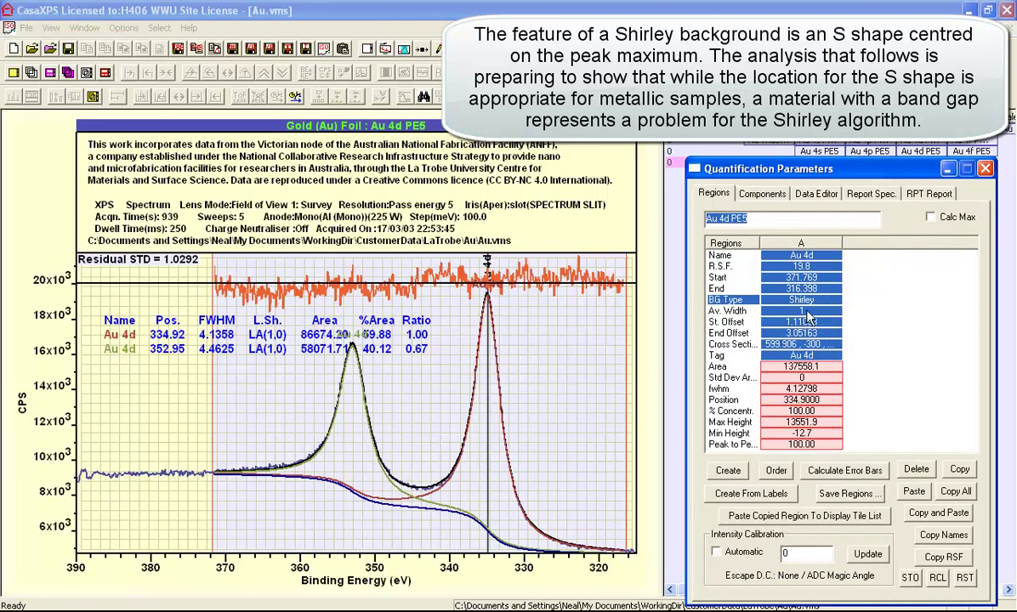
left_click(770, 300)
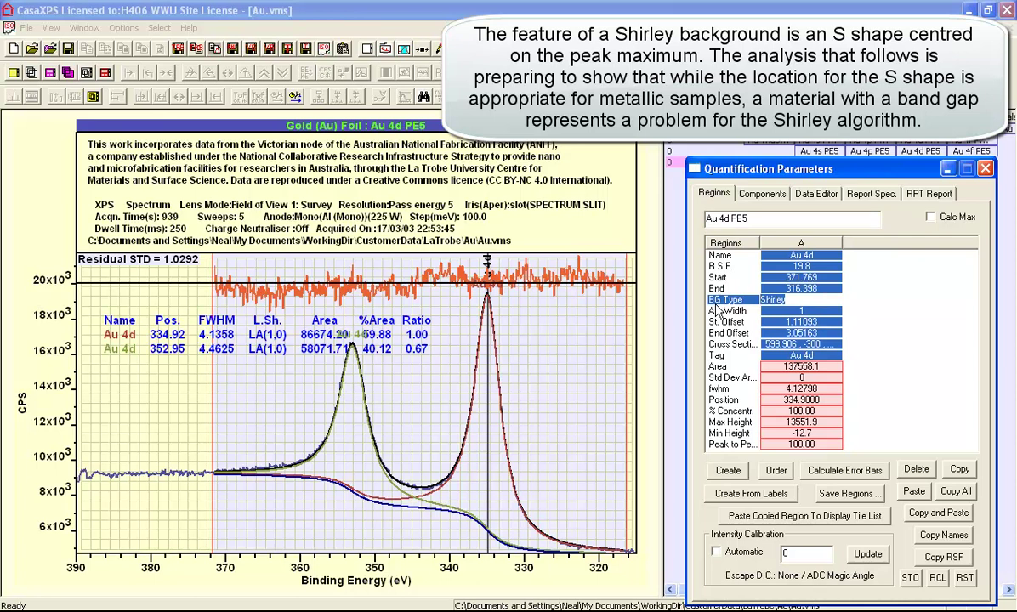
type("ml")
key("Return")
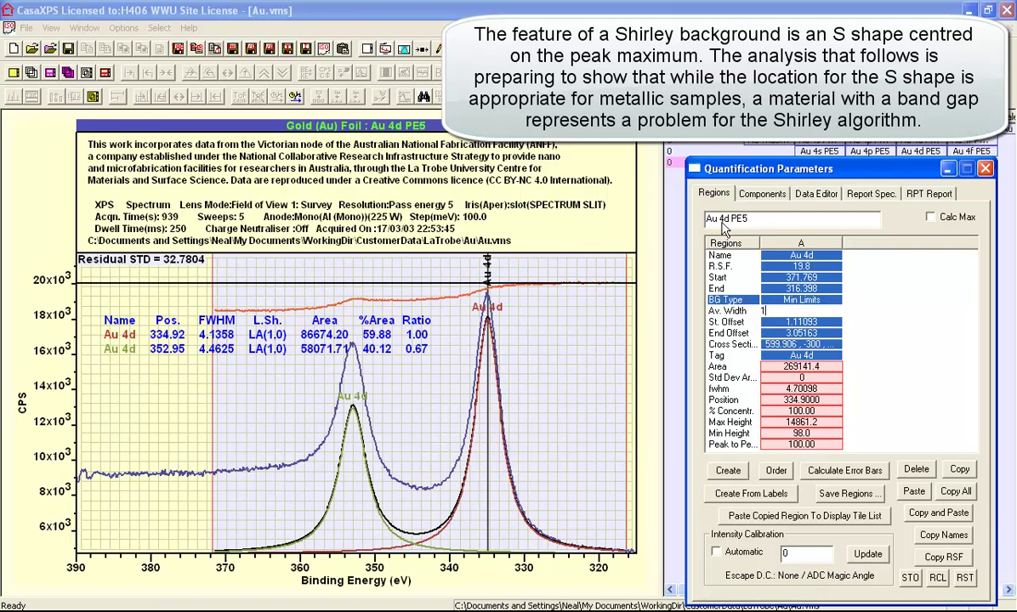
left_click(763, 194)
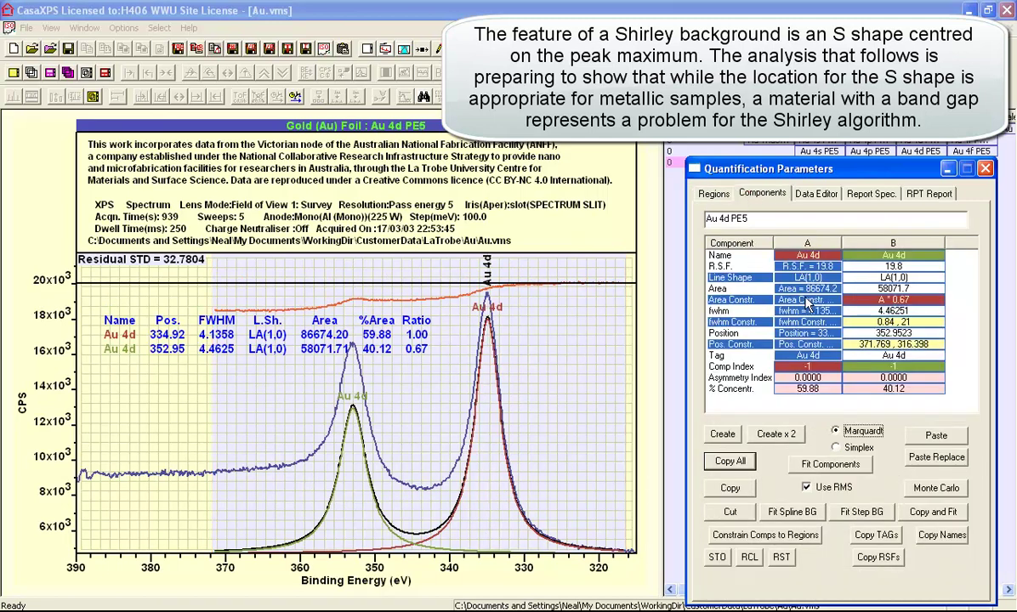
- Paste-replace the Au 4d peaks with Lorentzian and Background, widening Background area limit to 0.0–10000447.9
left_click(936, 456)
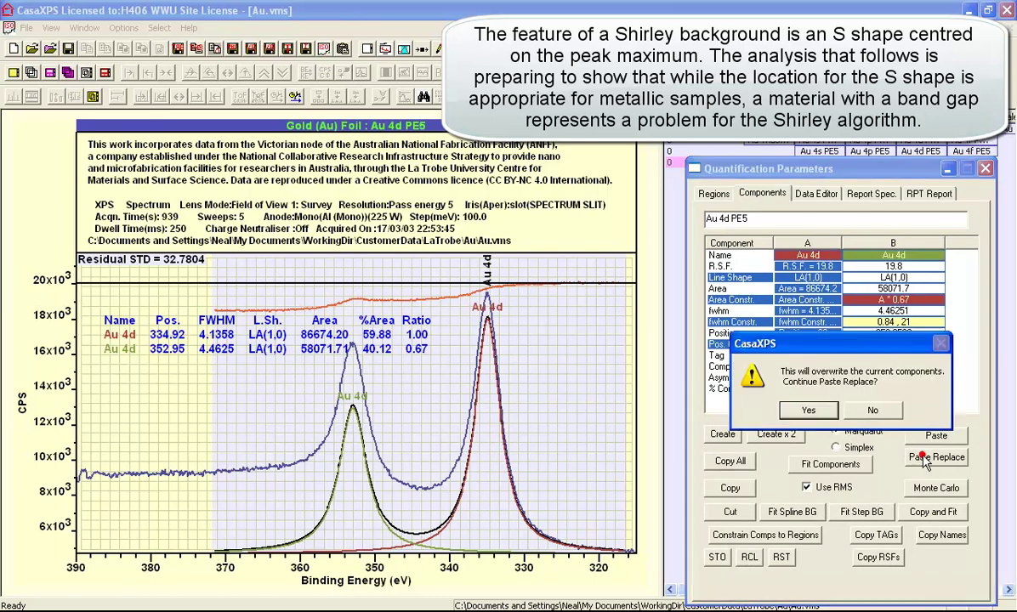
left_click(810, 415)
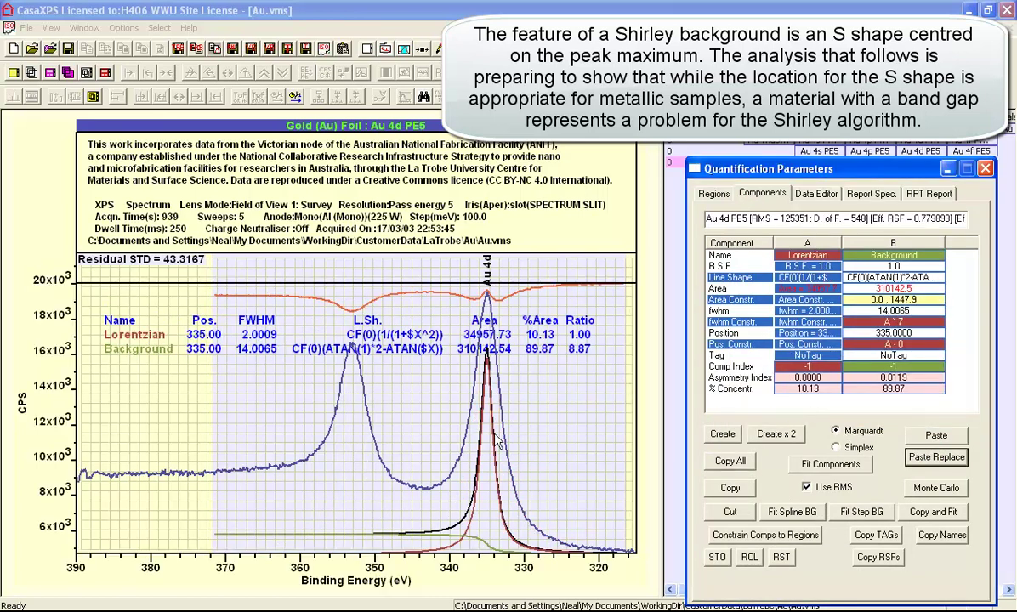
left_click(883, 312)
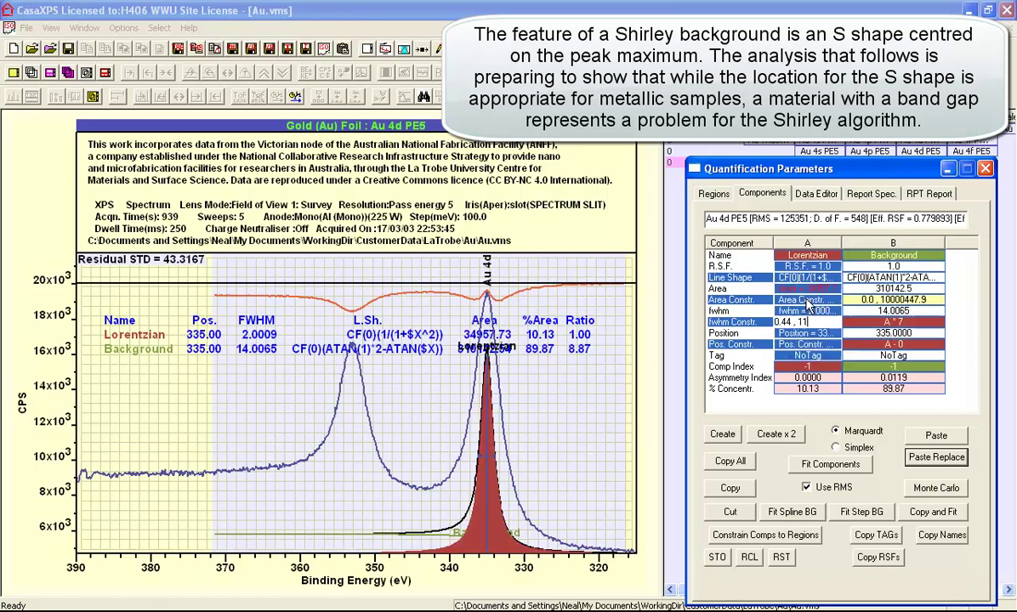
left_click(799, 299)
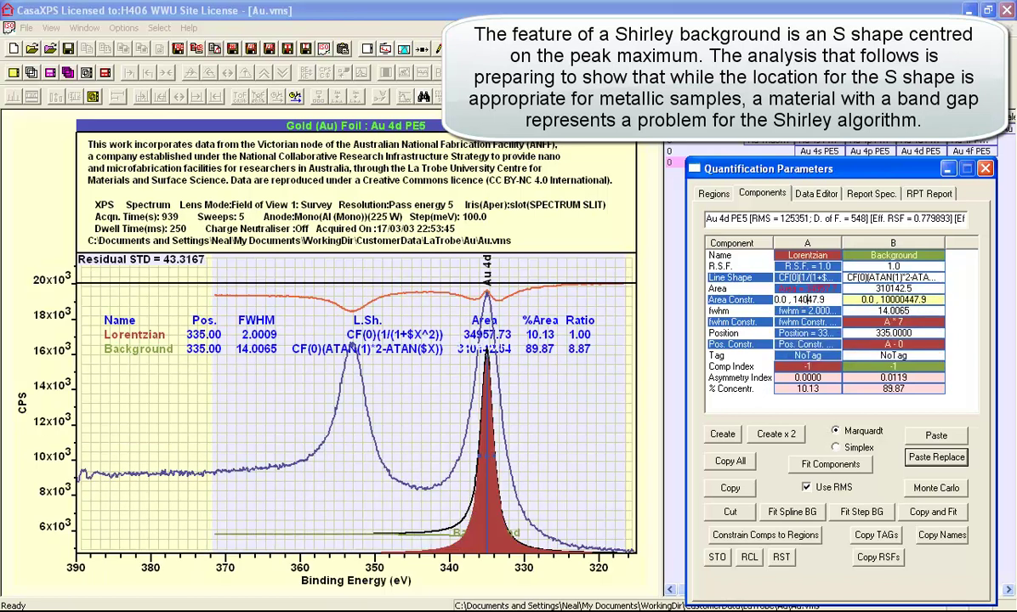
left_click(807, 312)
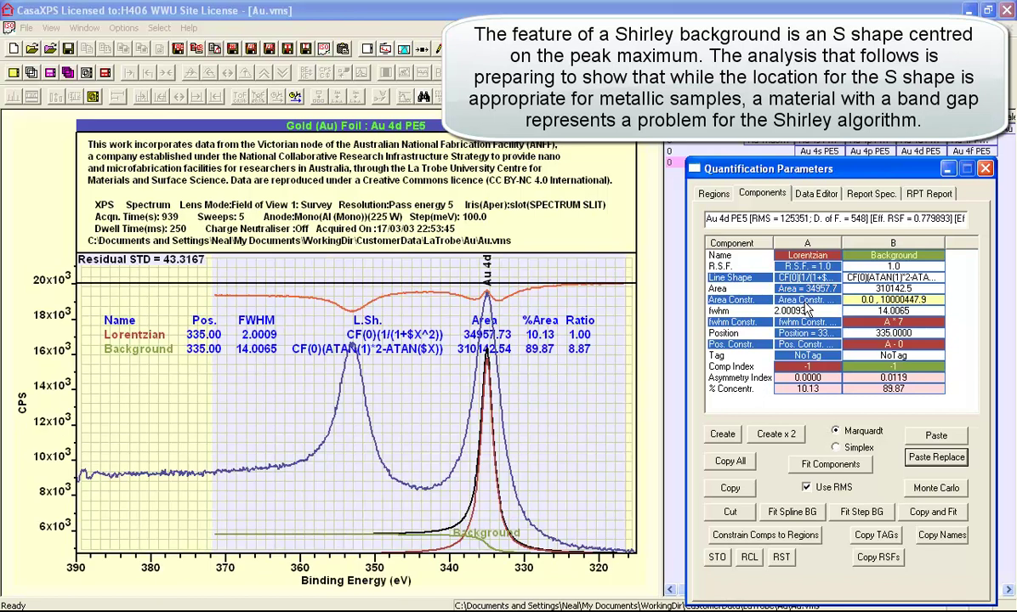
- Paste a second Lorentzian and Background pair and drag it onto the Au 4d peak at 353.39 eV
left_click(734, 460)
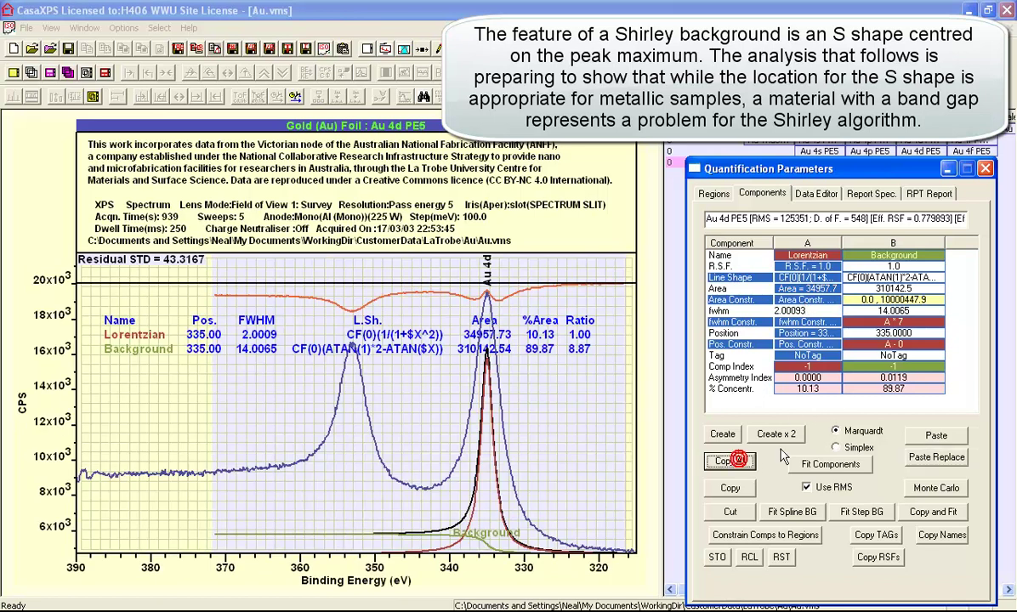
left_click(936, 435)
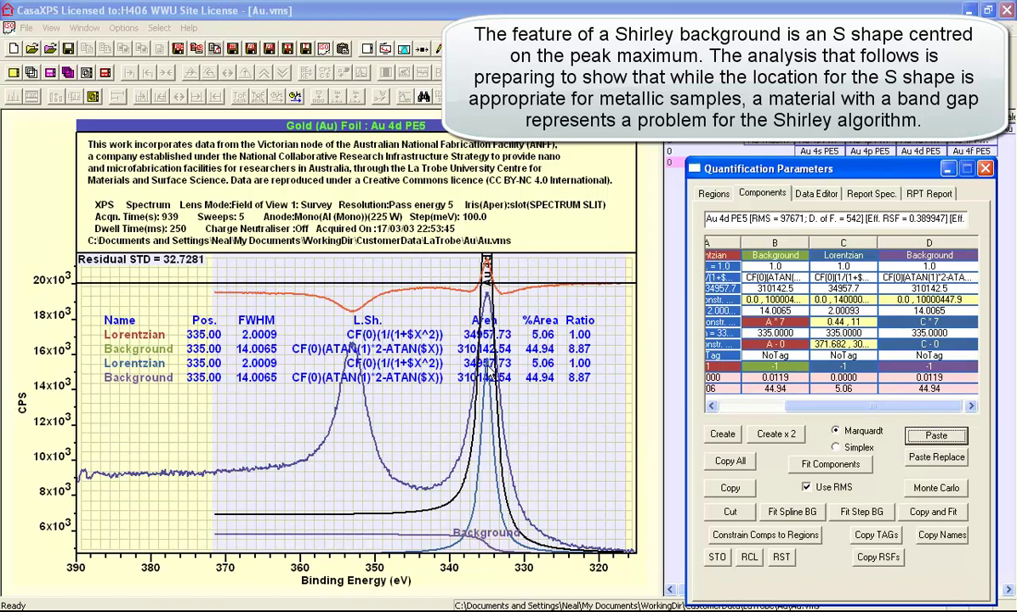
left_click(491, 375)
left_click_drag(491, 376, 355, 415)
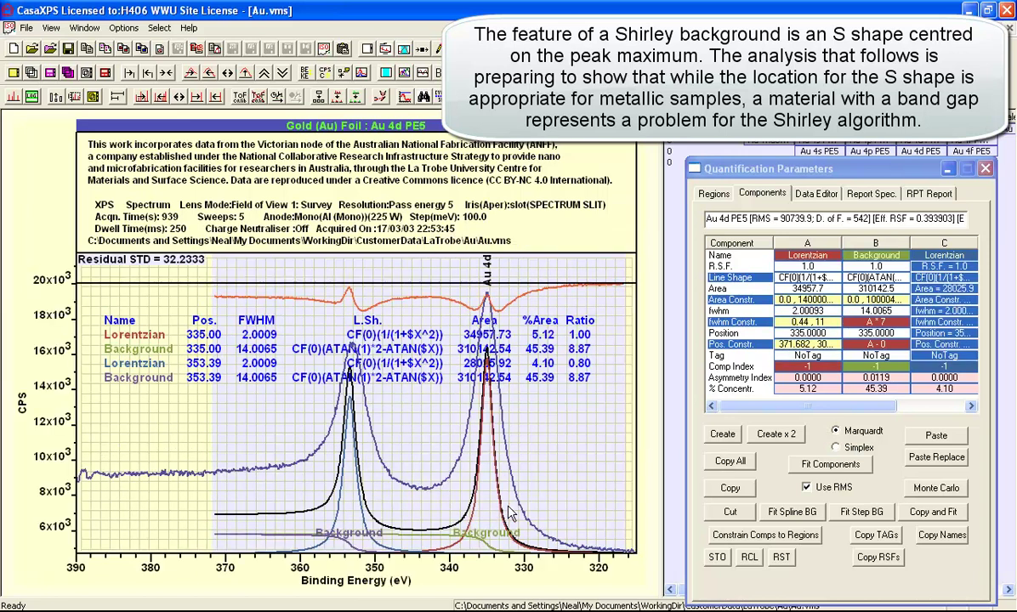
left_click(749, 284)
left_click(951, 289)
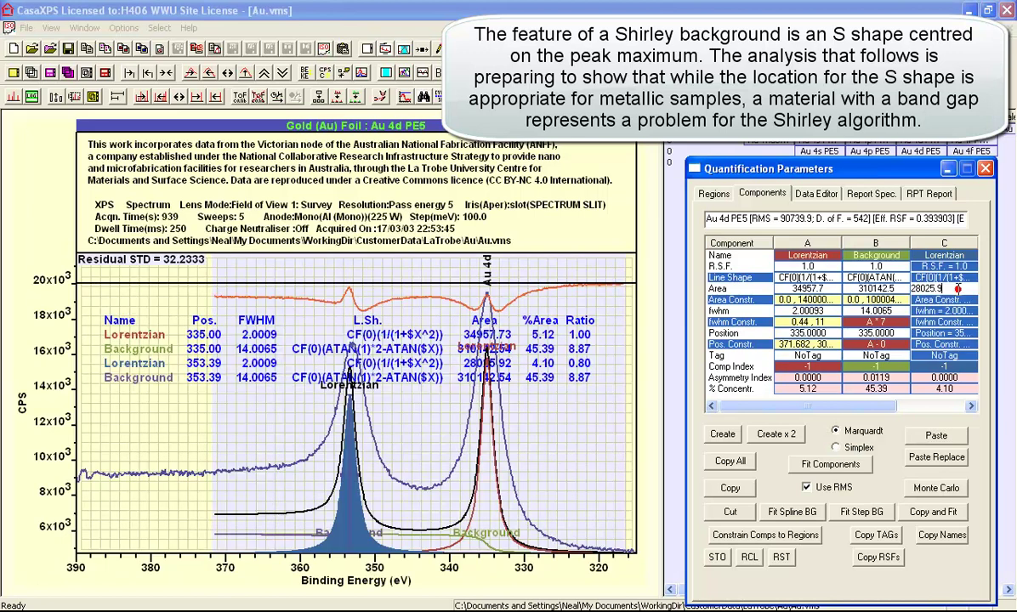
left_click(851, 277)
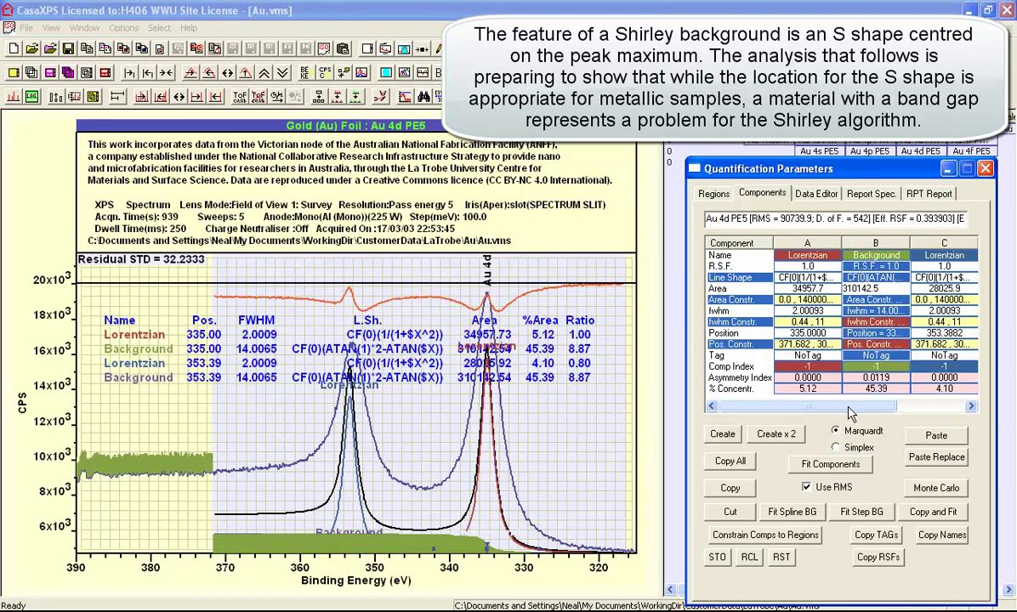
left_click_drag(864, 413, 706, 400)
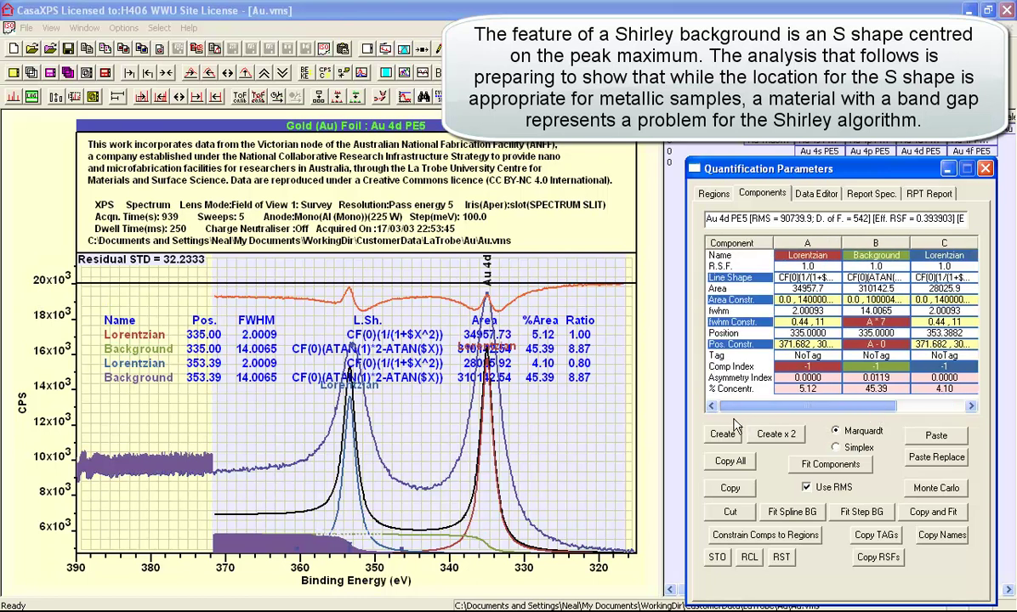
- Fit all four components, placing the doublet peaks at 334.95 and 352.94 eV with residual STD 1.30415
left_click(819, 465)
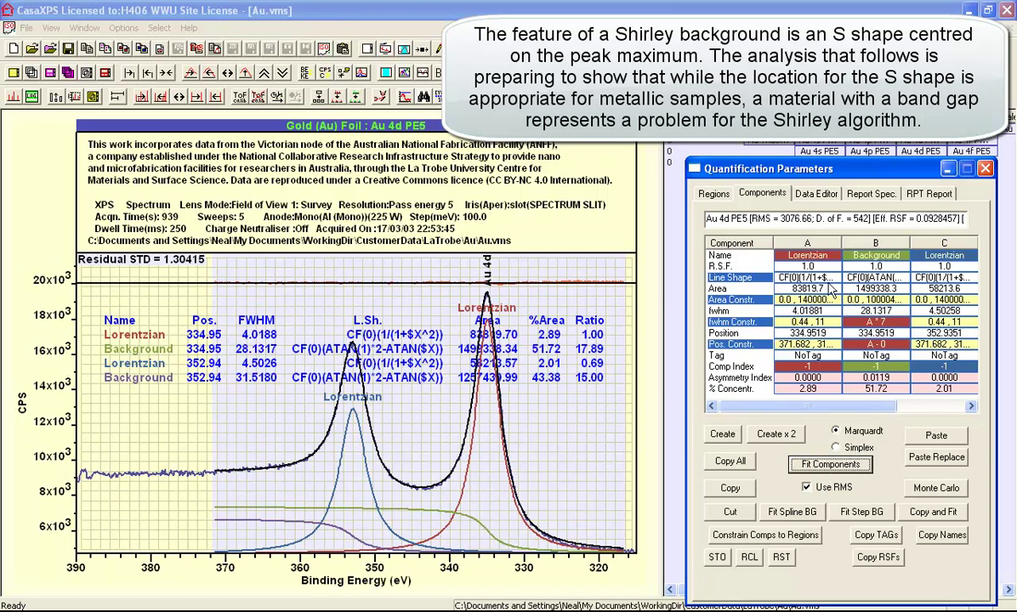
- Constrain the second Lorentzian's area to A*0.67 of the first Lorentzian
left_click(885, 308)
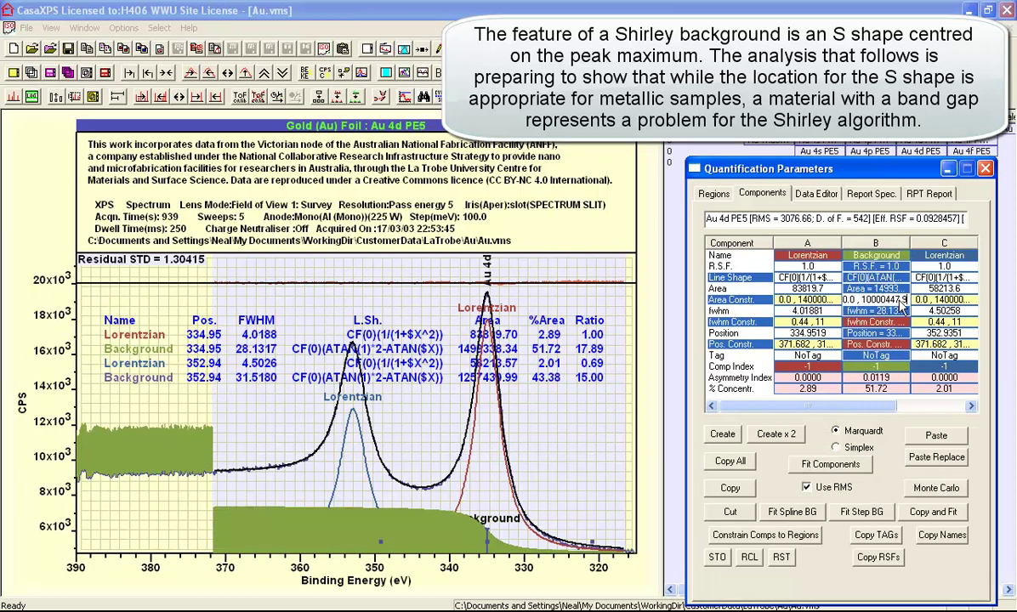
left_click(946, 300)
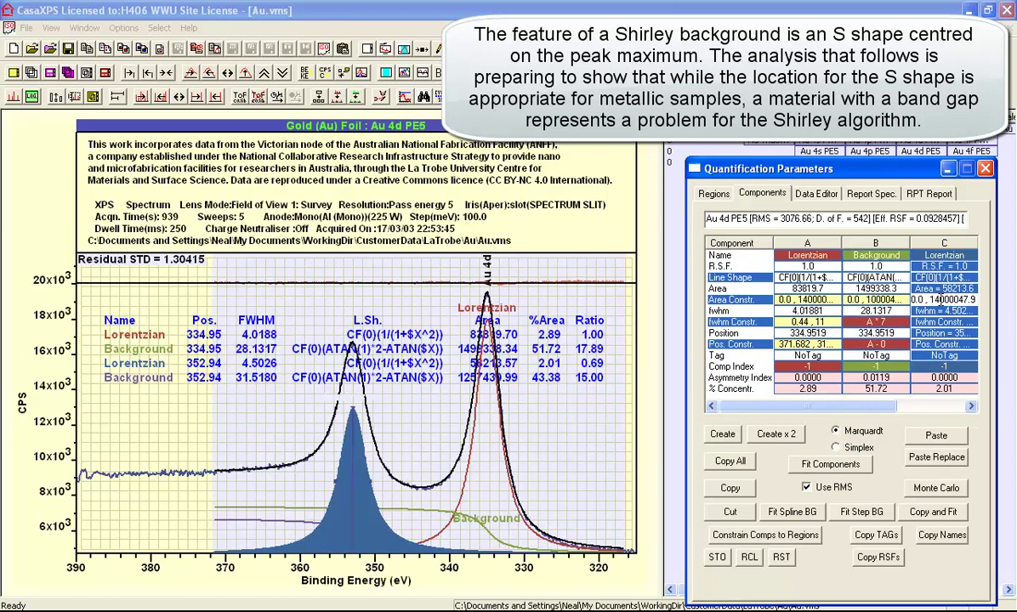
left_click(937, 299)
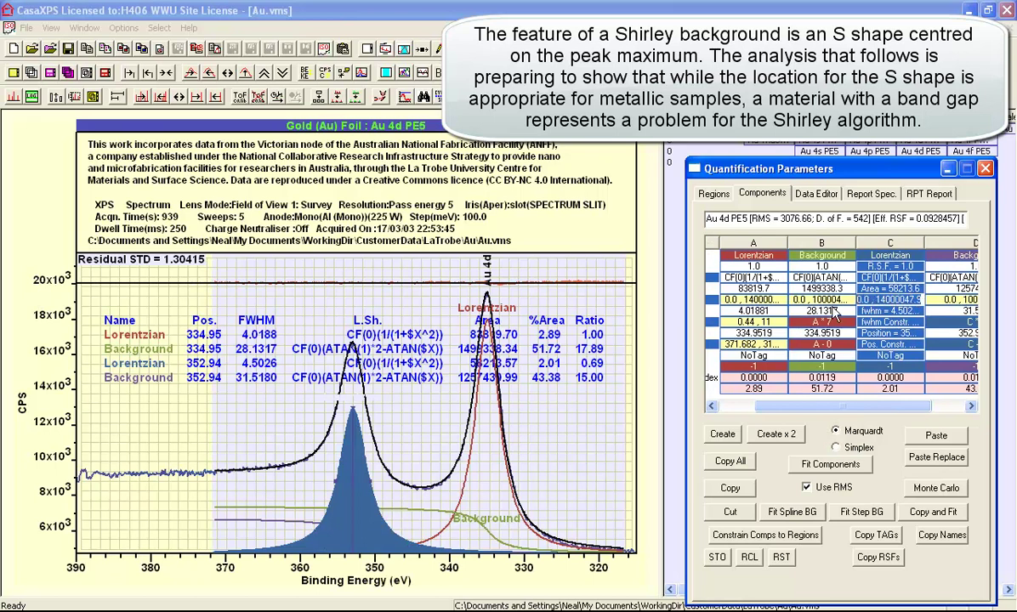
type("a*0.67")
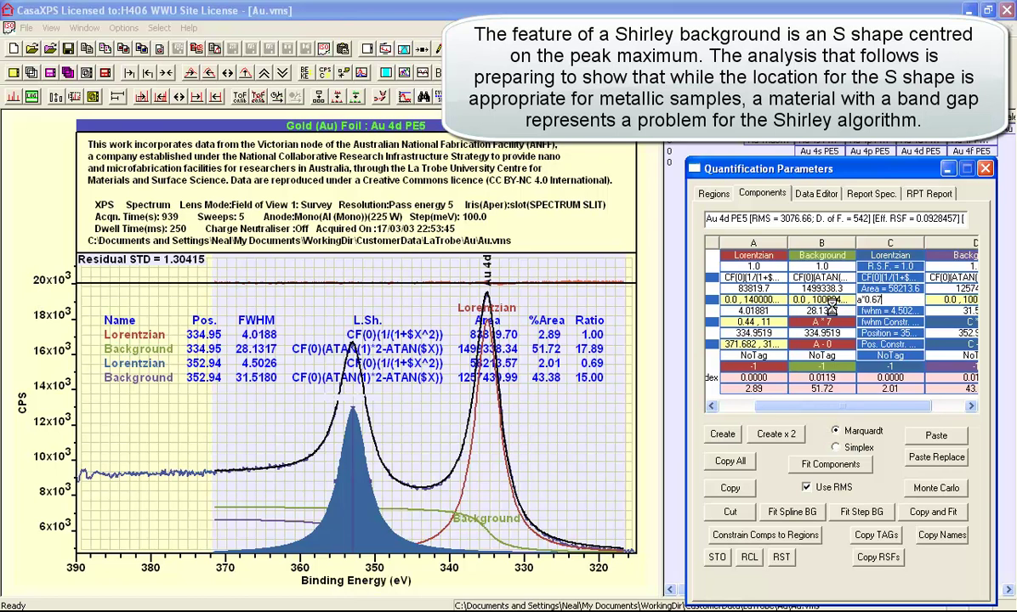
key("Return")
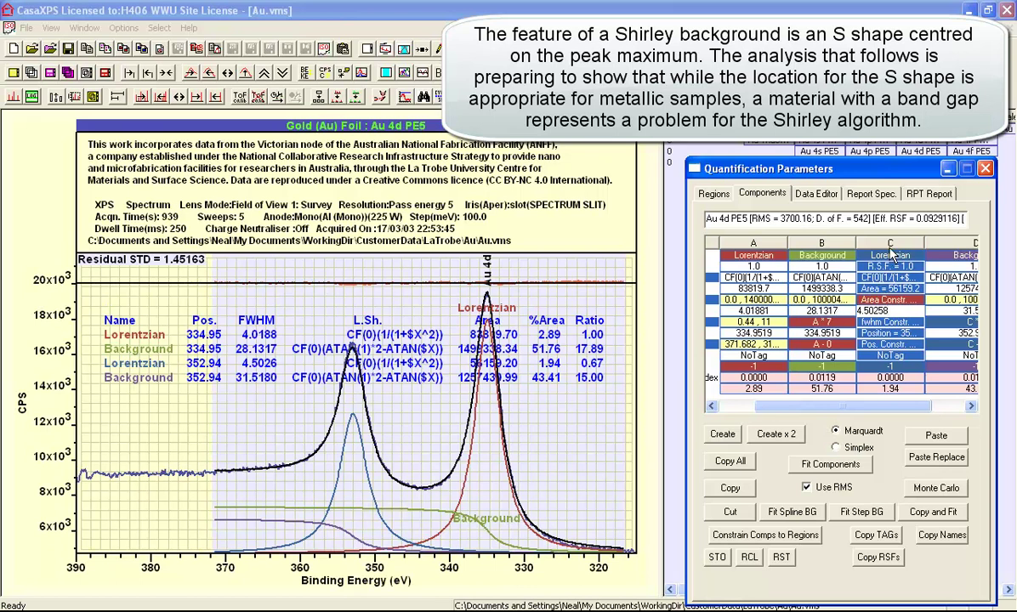
left_click_drag(783, 406, 815, 380)
- Constrain the second Background's area to B*0.67 of the first Background
left_click(908, 300)
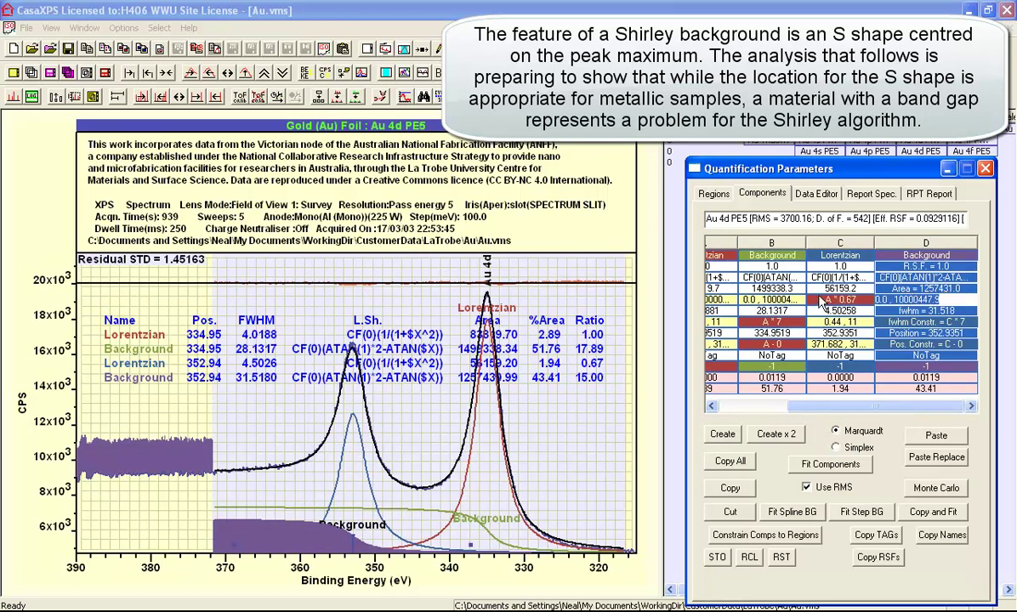
left_click(908, 299)
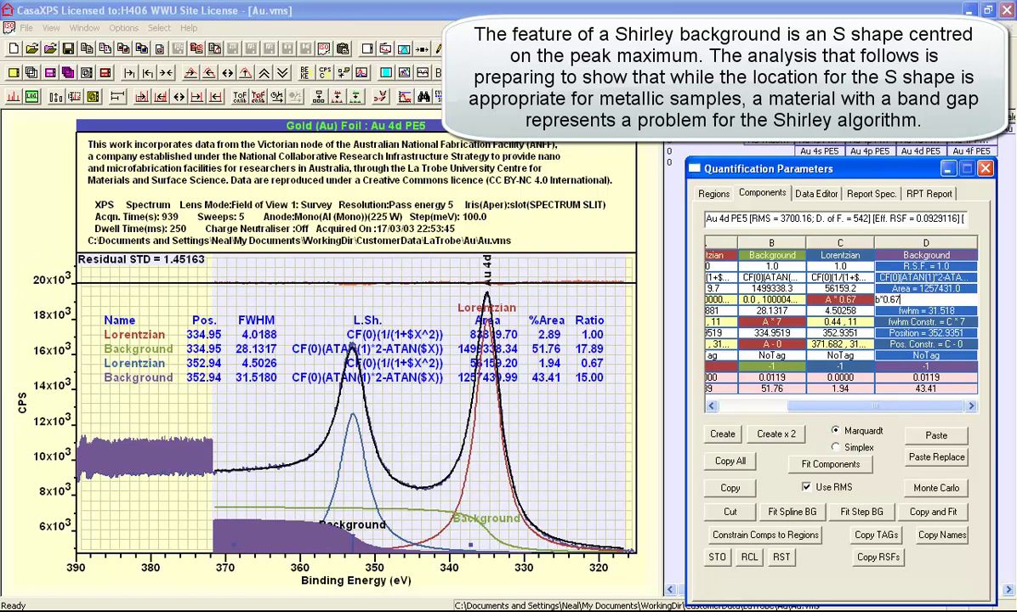
type("b*0.67")
key("Return")
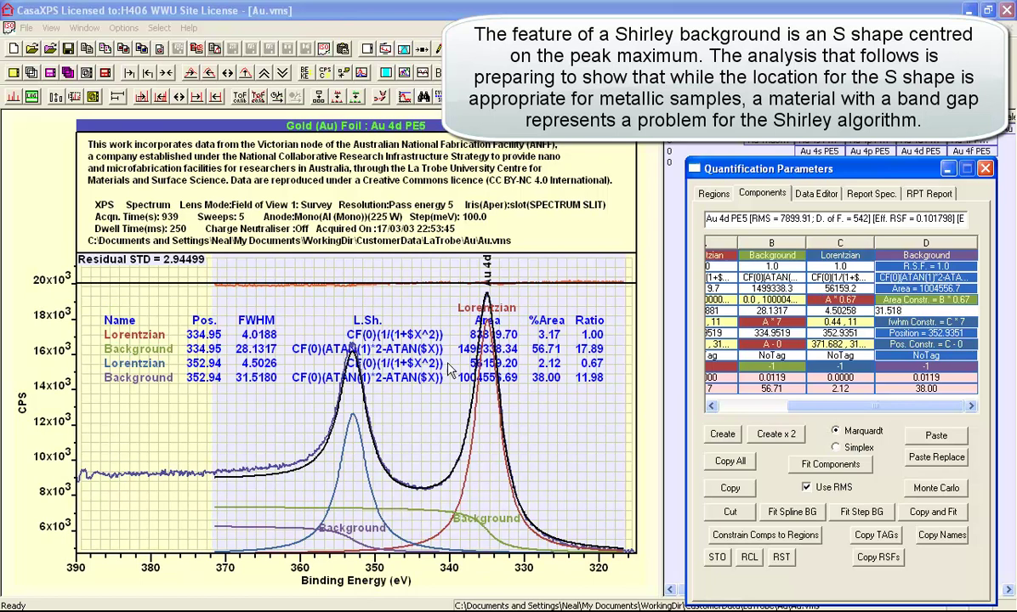
- Refit after nudging the region's low-energy endpoint onto the baseline, then auto-scale the ordinate
left_click(824, 465)
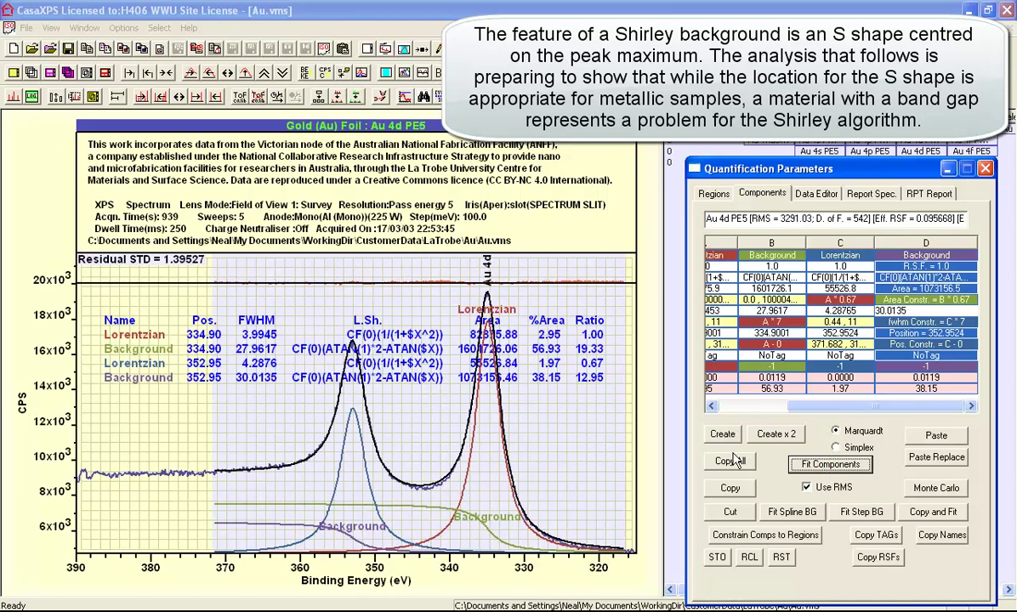
left_click_drag(170, 427, 621, 575)
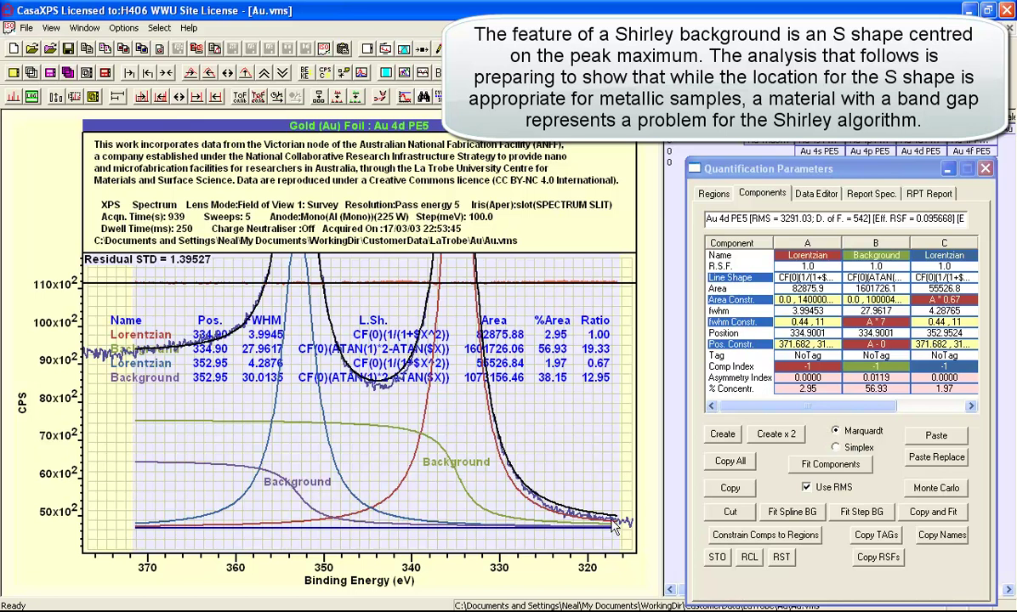
mouse_move(617, 534)
left_mouse_down()
mouse_move(617, 543)
mouse_move(611, 534)
left_mouse_up()
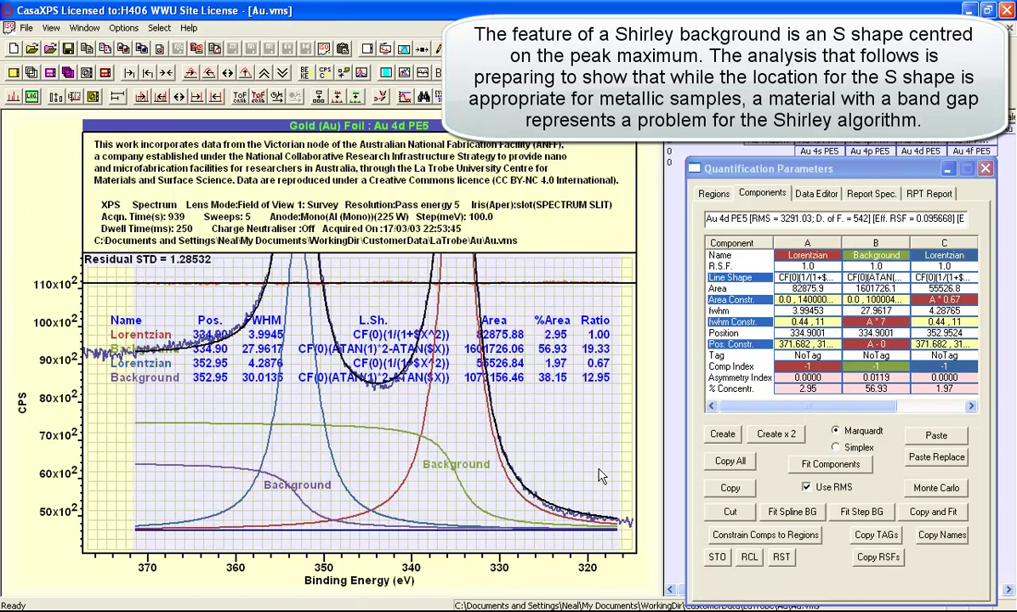
left_click(831, 465)
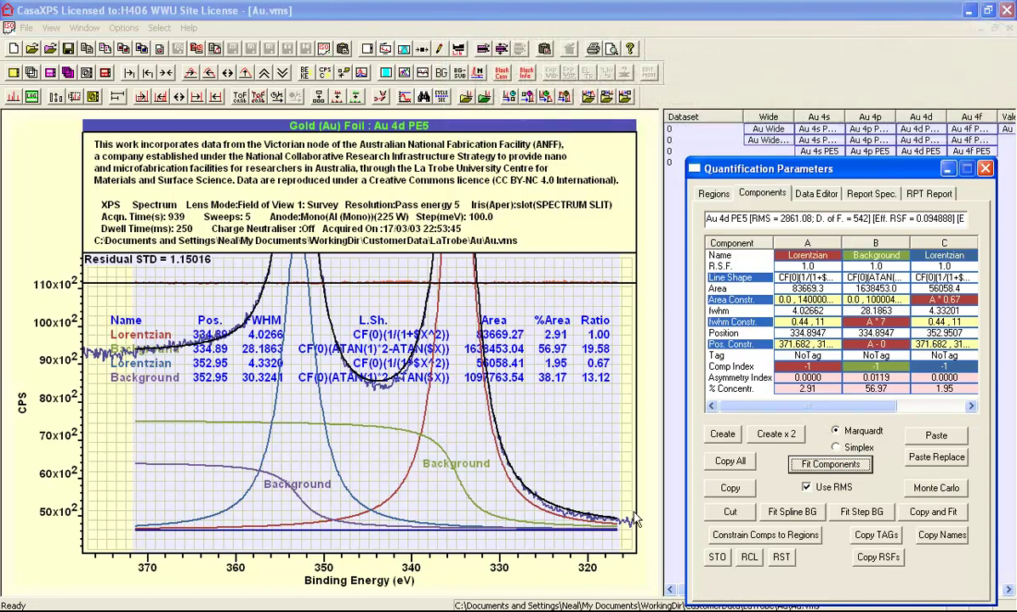
mouse_move(617, 537)
left_mouse_down()
mouse_move(609, 541)
mouse_move(616, 534)
left_mouse_up()
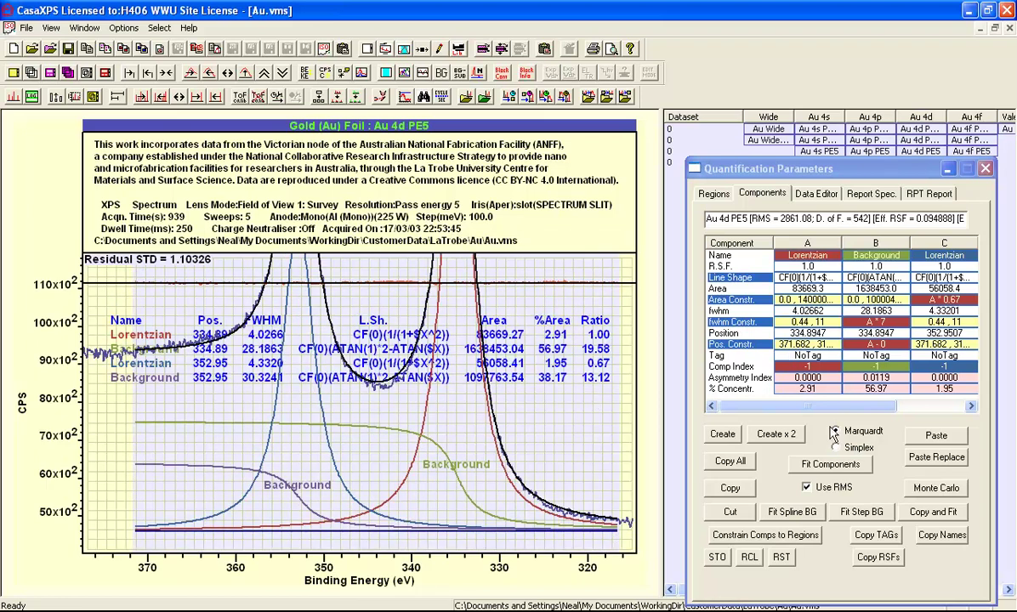
left_click(815, 465)
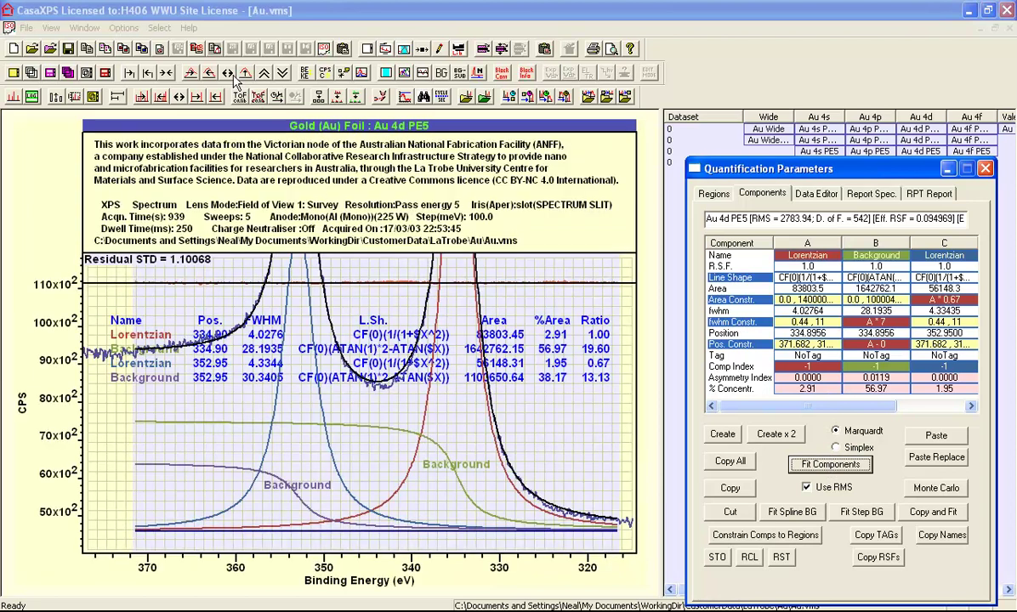
left_click(245, 74)
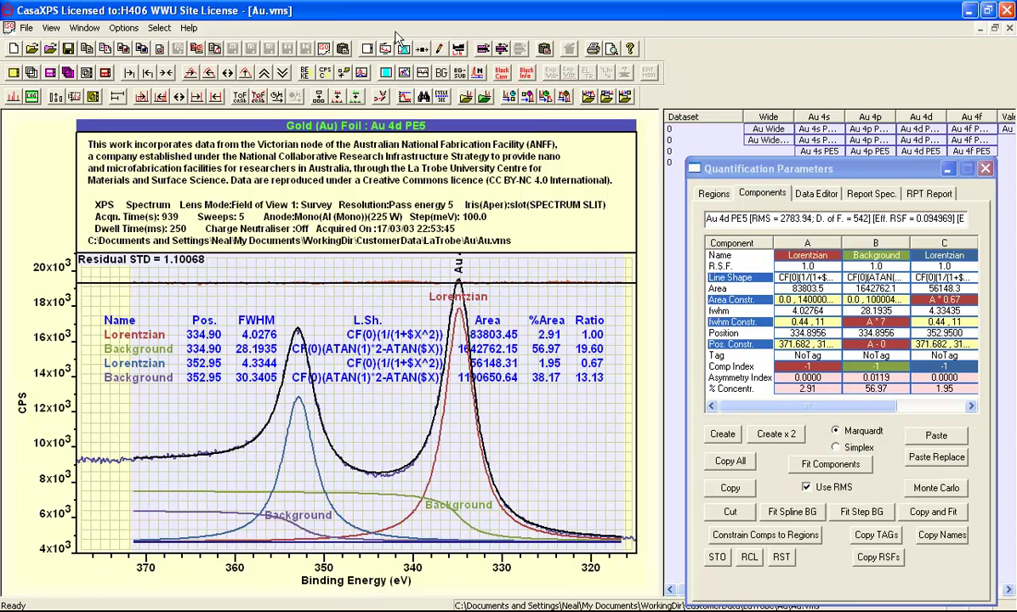
- In Tile Display Colours, enable Combine Comp Index, disable Fill Combined Components, and apply
left_click(368, 48)
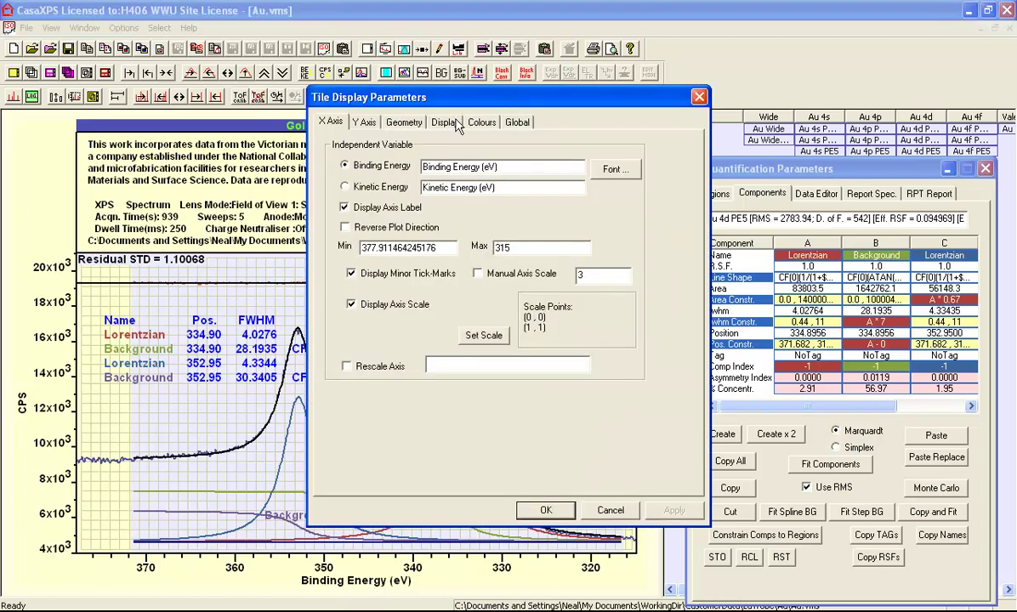
left_click(482, 122)
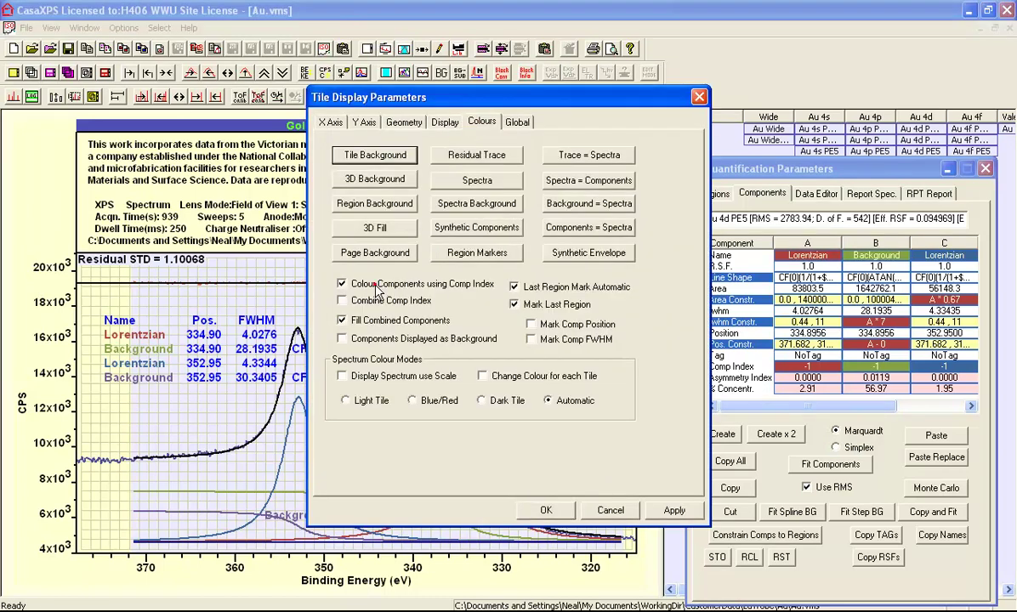
left_click(342, 300)
left_click(341, 320)
left_click(675, 512)
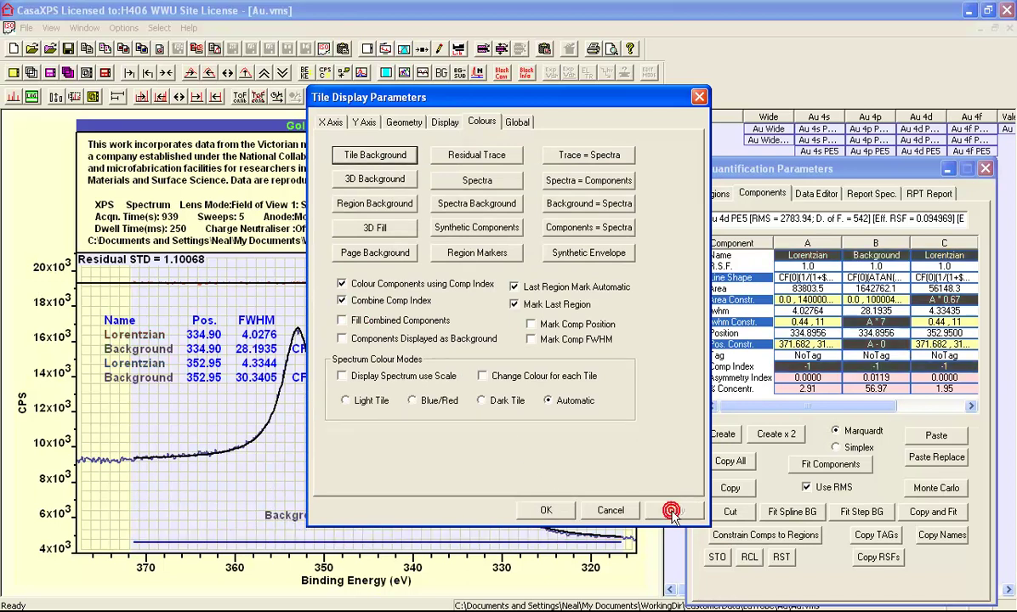
left_click(699, 97)
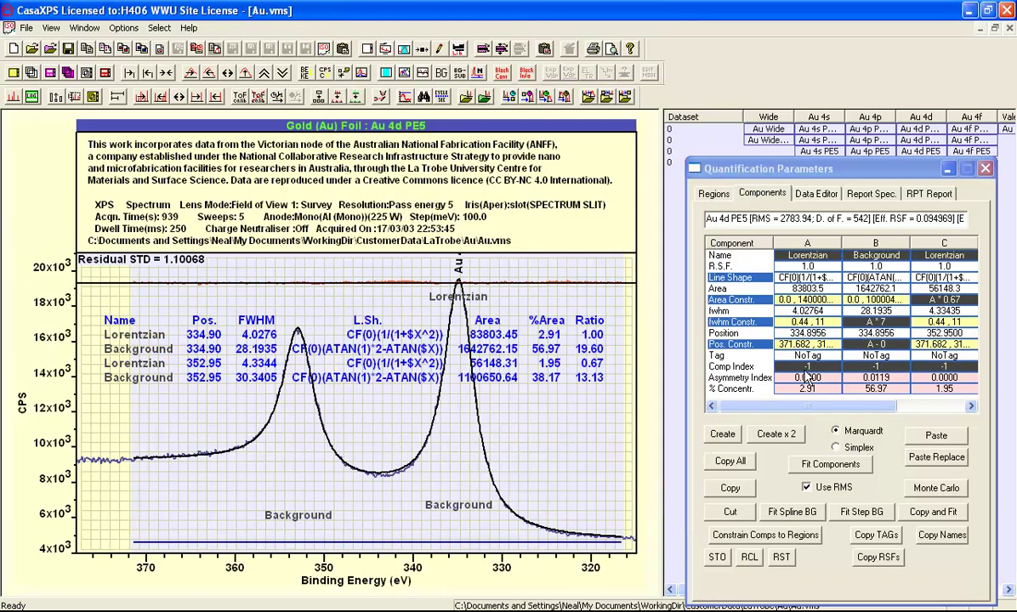
- Set Comp Index 0 for the 334.90 eV Lorentzian and 1 for the 352.95 eV Lorentzian
left_click(806, 372)
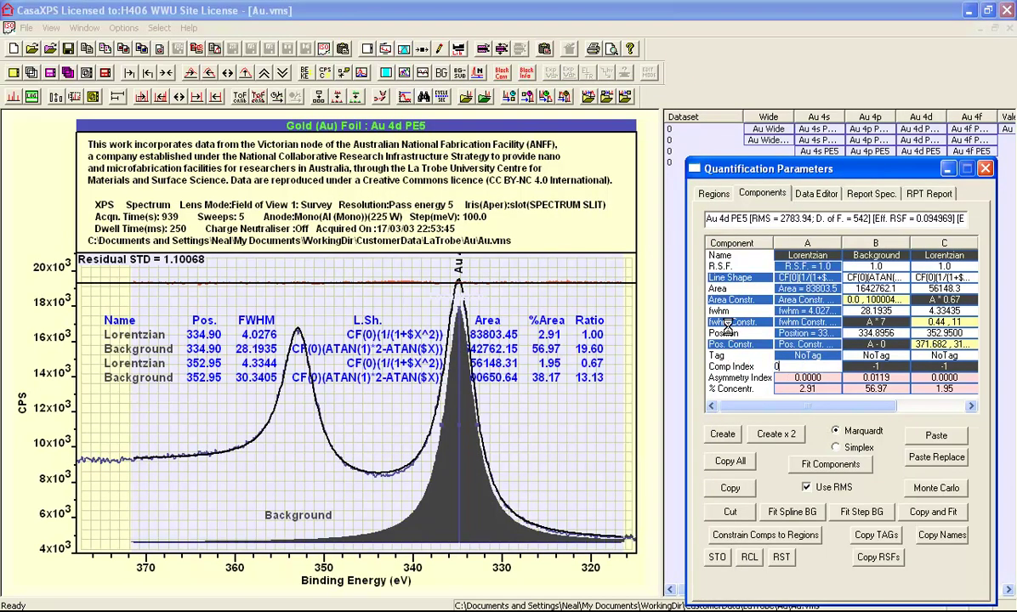
key("Return")
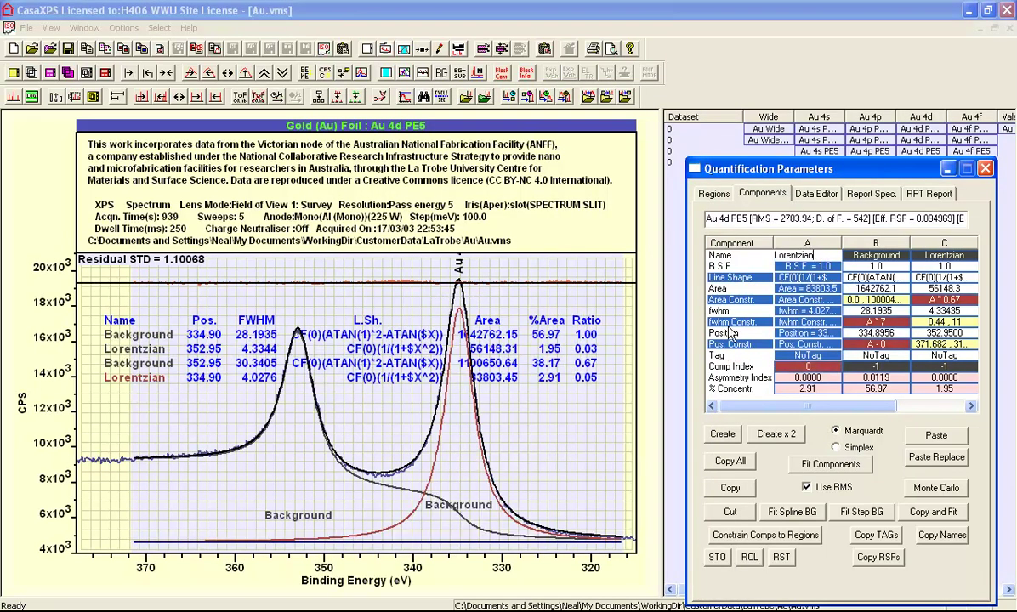
left_click(946, 372)
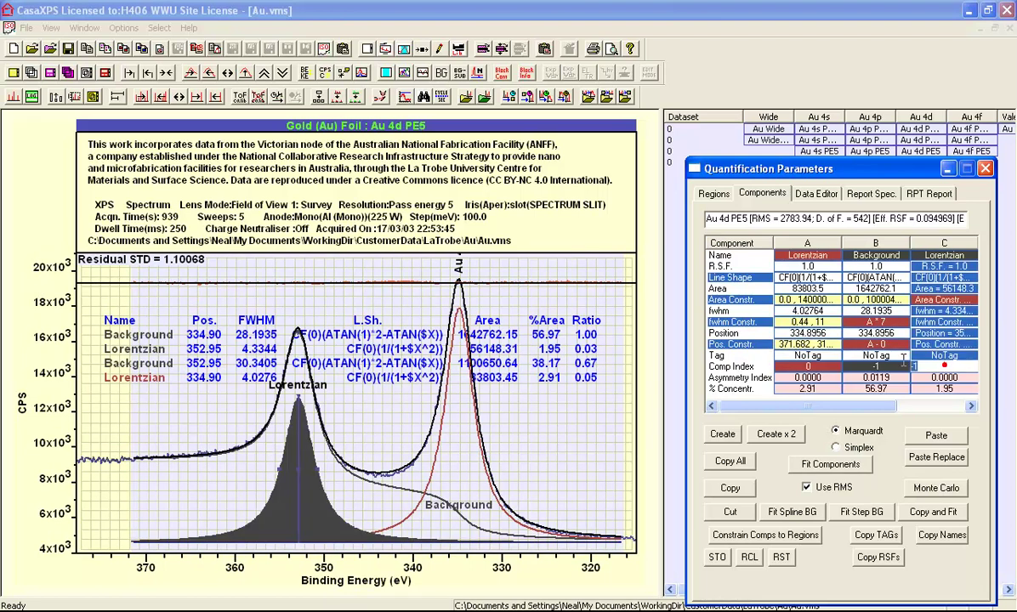
type("1")
key("Return")
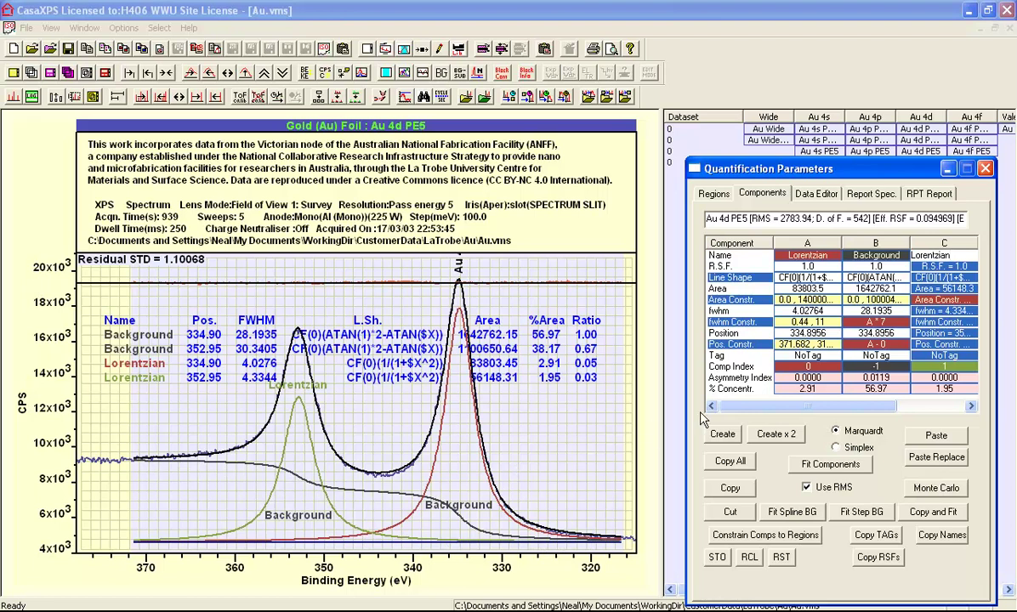
- Select both Au 4d PE5 blocks in the browser and overlay their fits in a single plot
left_click(985, 168)
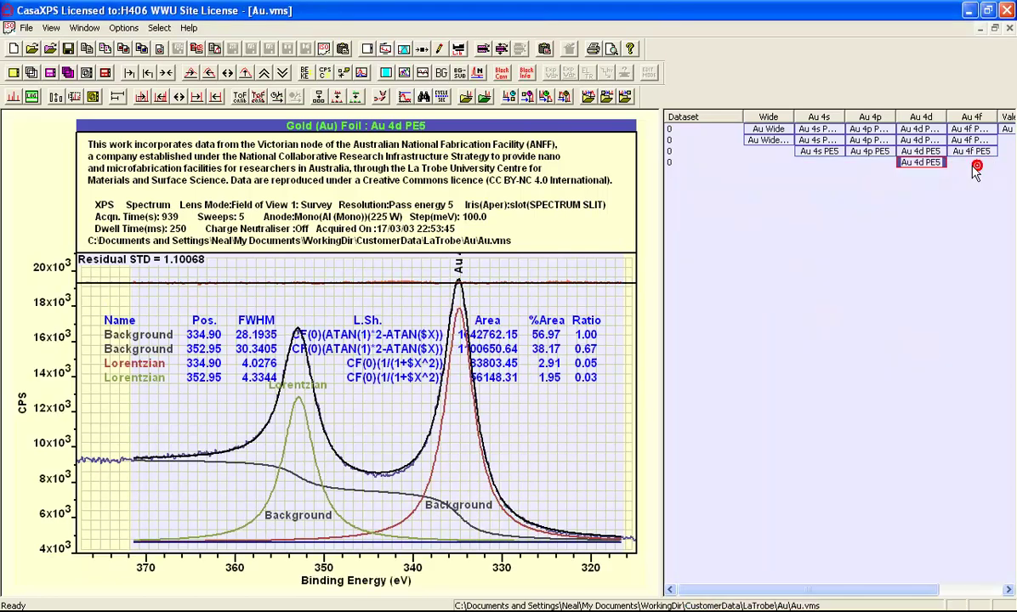
left_click(922, 156)
left_click(919, 160)
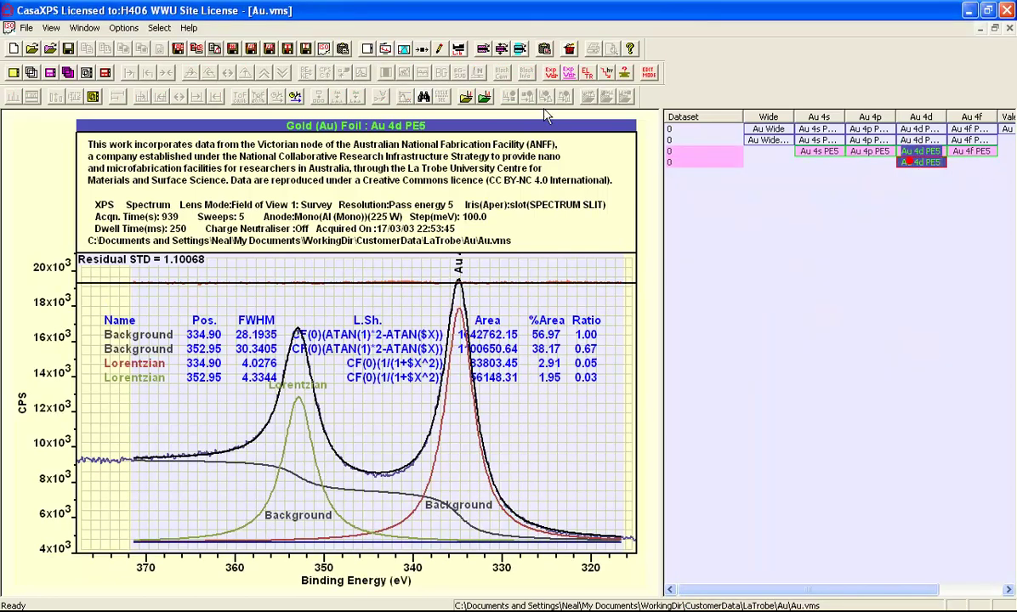
left_click(68, 73)
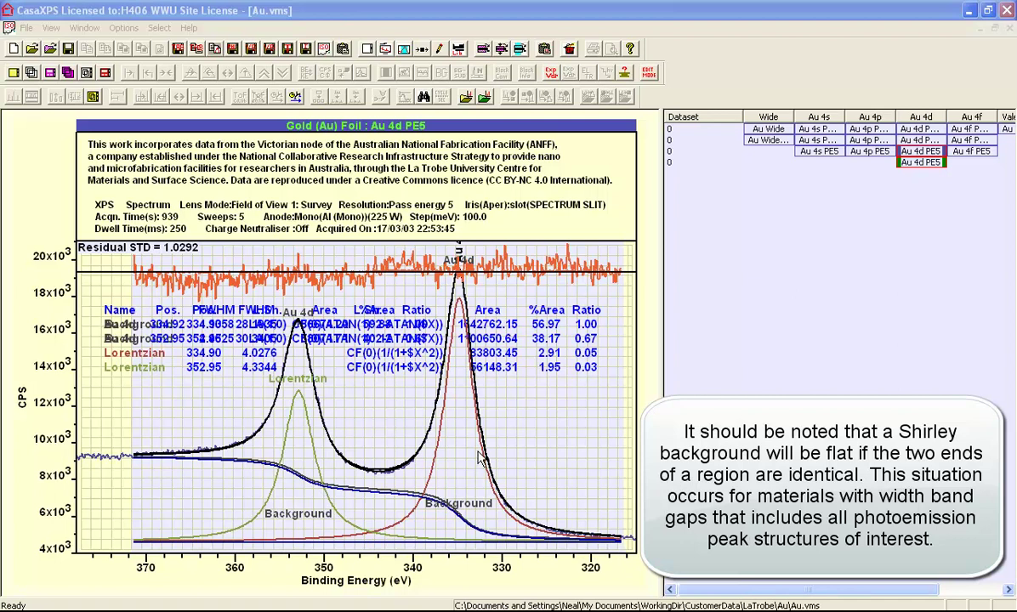
- Switch to the Cu.vms copper foil Cu 2p spectrum window, entry 4 in the Window list
left_click(102, 29)
left_click(102, 140)
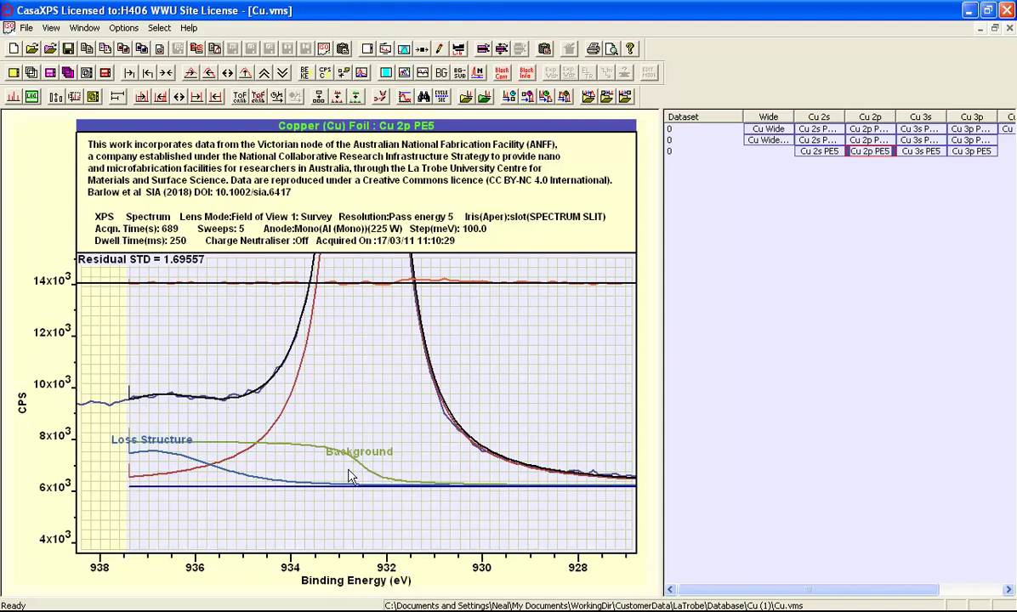
left_click(84, 27)
- Show the 8-04-2013.vms Cu2O Cu 2p fit, zoomed on its baseline and the 932–935 eV shoulder
left_click(123, 160)
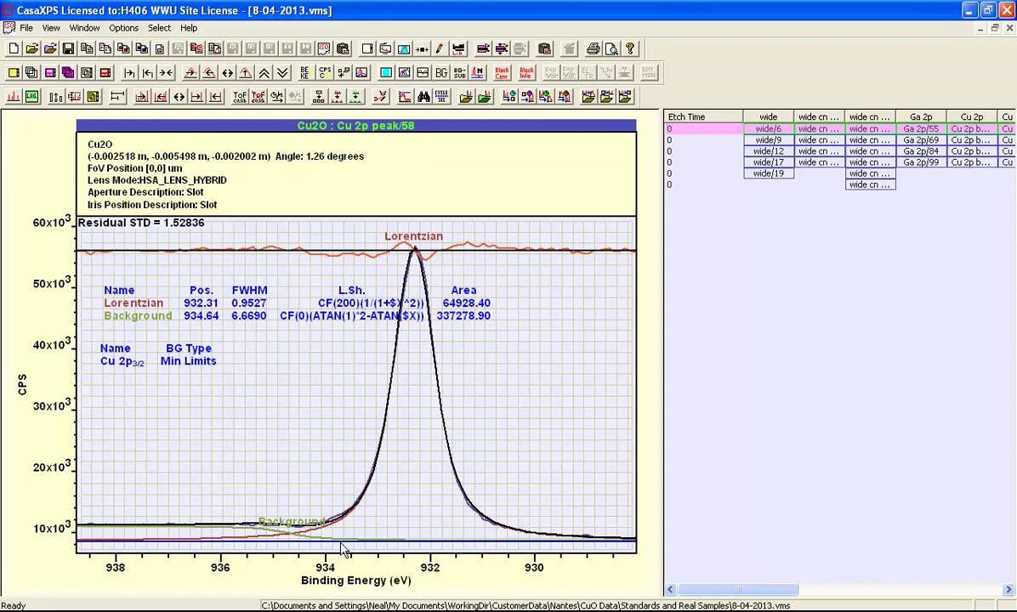
left_click_drag(264, 499, 594, 525)
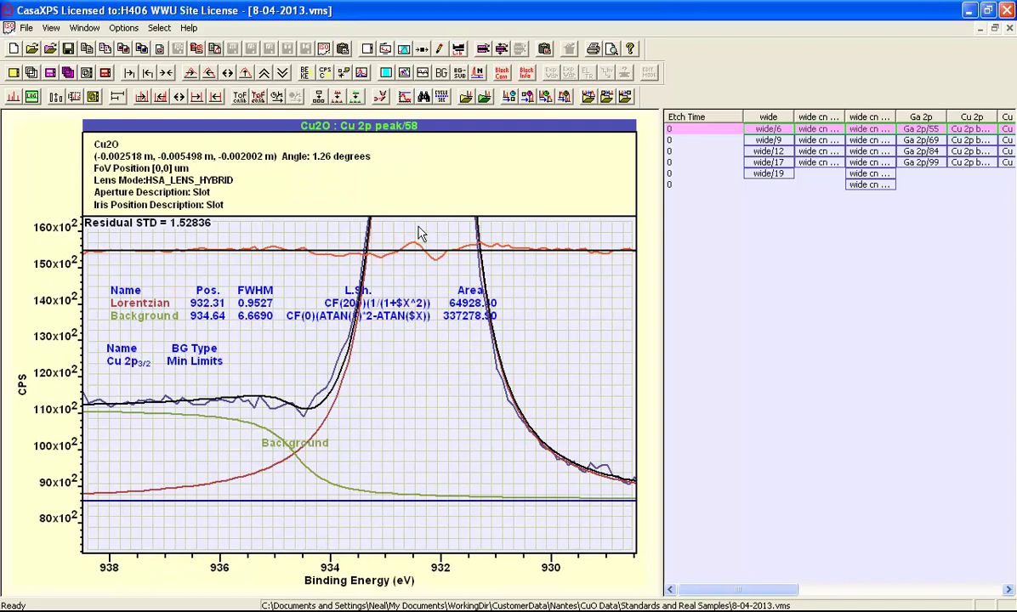
left_click_drag(421, 228, 293, 483)
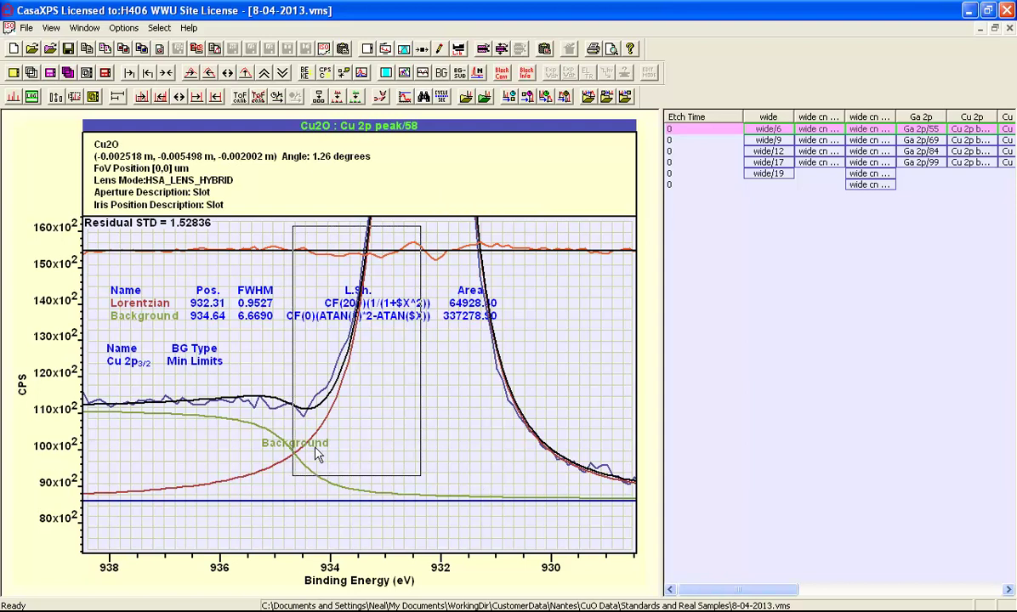